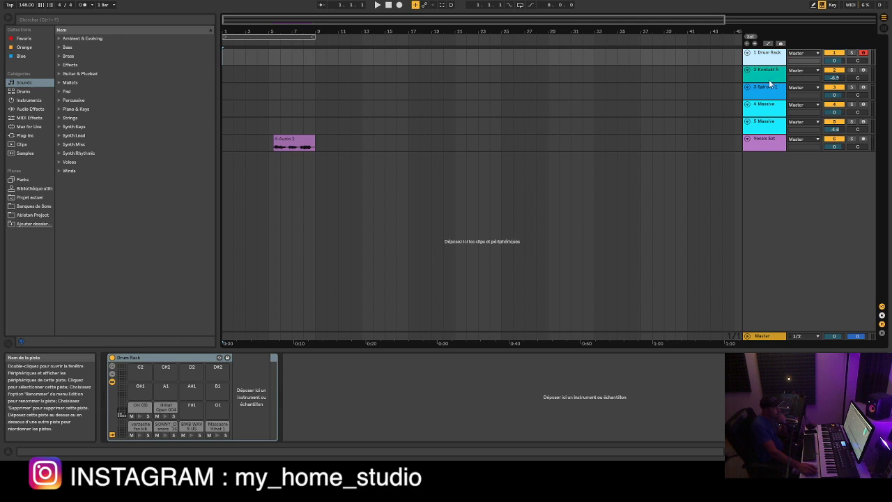
Step: Review the device chains of the Drum Rack, Kontakt 5, Spire-1.1, Massive and vocals tracks one after another
click(770, 80)
click(773, 95)
click(772, 108)
click(774, 126)
click(775, 145)
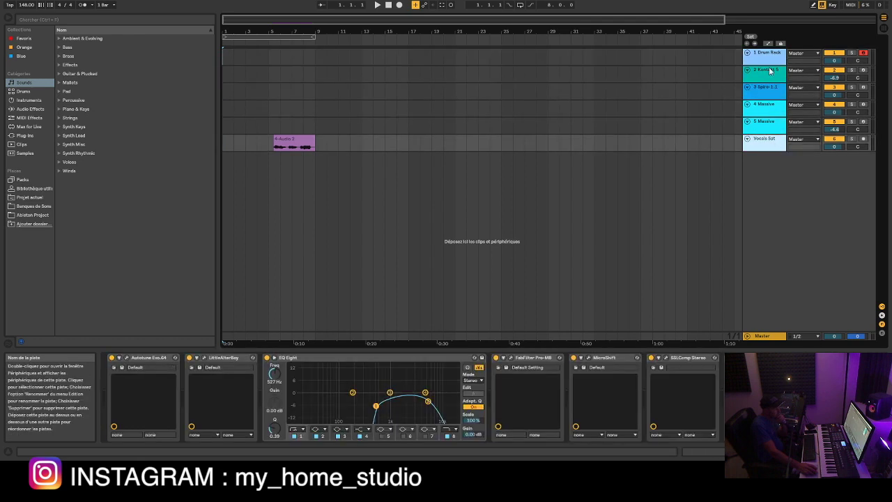
click(770, 59)
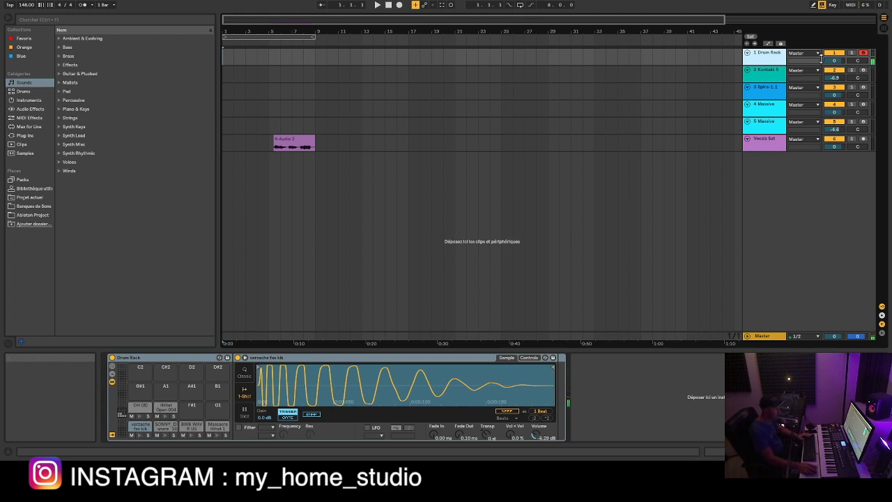
click(769, 73)
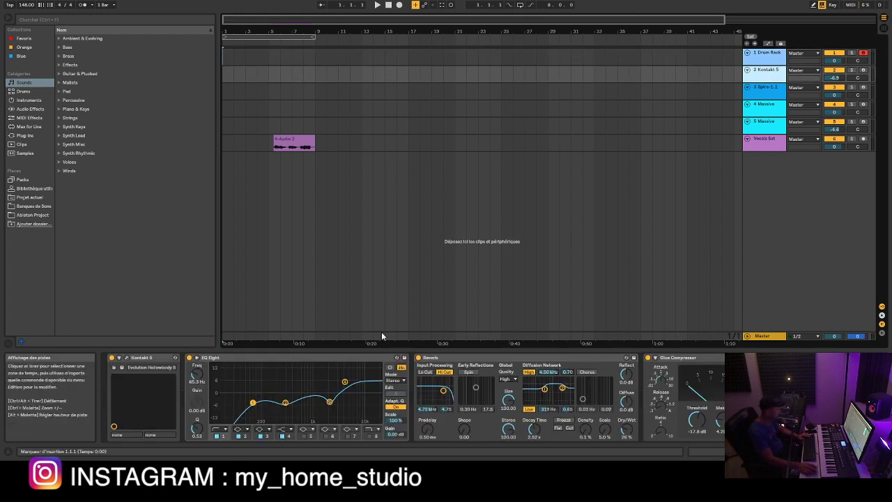
click(772, 58)
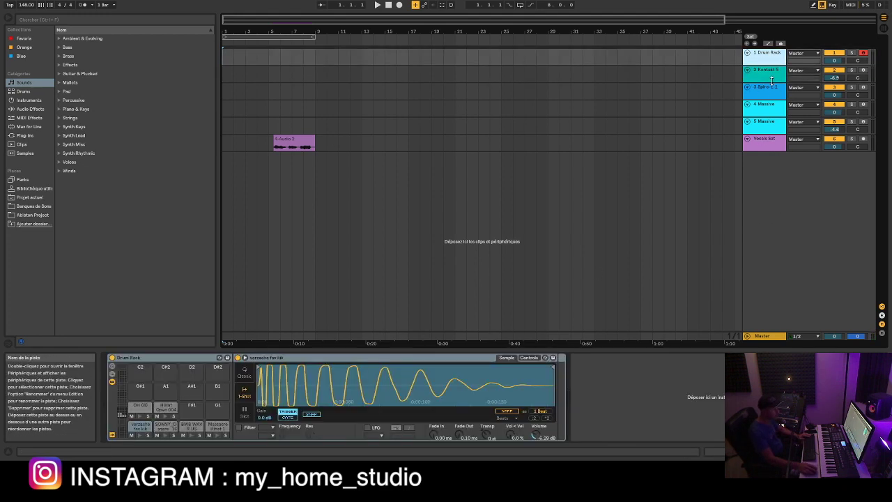
Step: Arm the Kontakt 5 track to audition its guitar sound
click(771, 78)
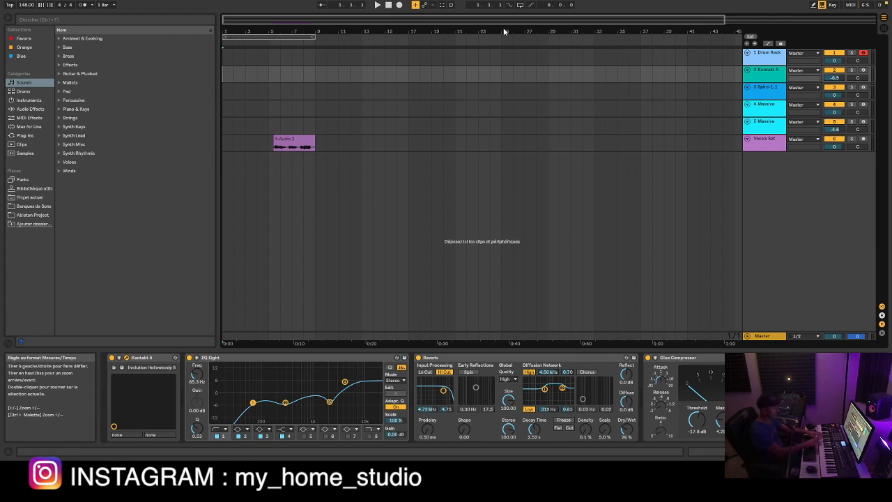
click(864, 70)
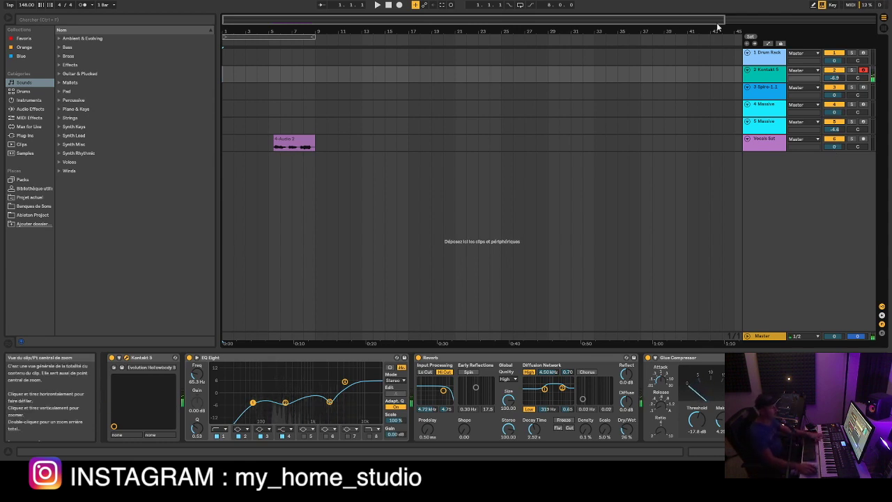
click(225, 75)
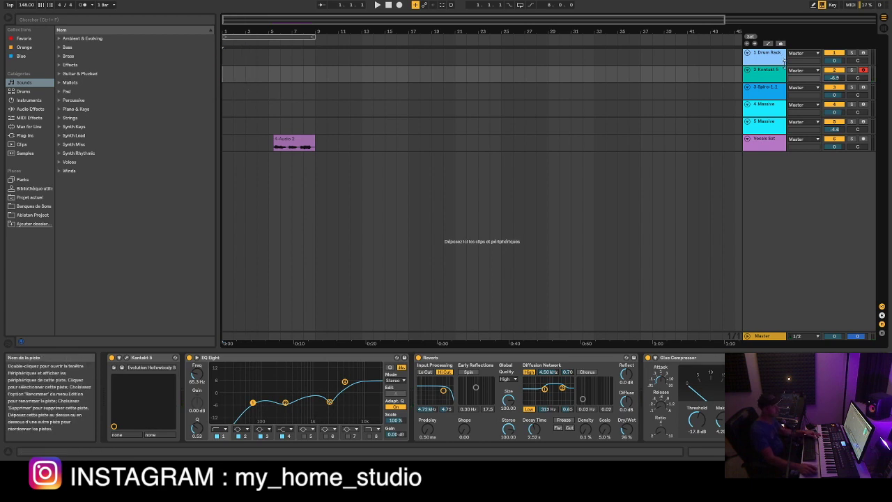
Step: Arm the Spire-1.1 track and the two Massive tracks in turn to audition each synth sound
click(767, 90)
click(862, 88)
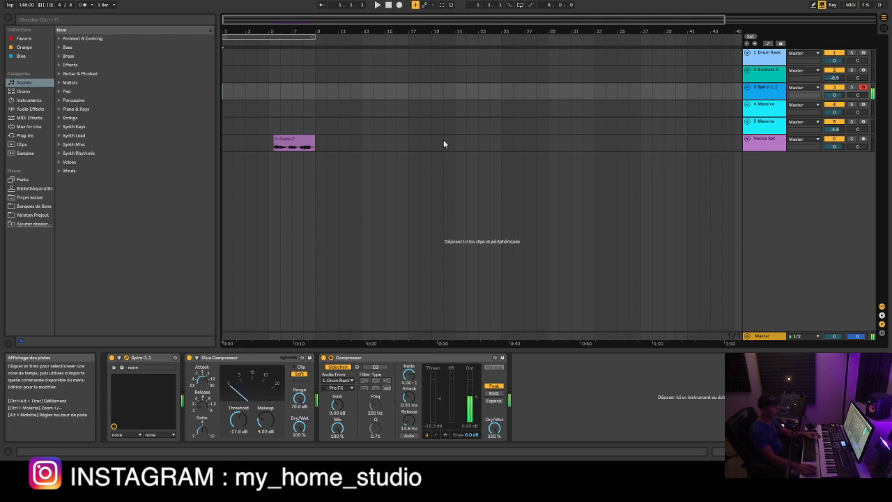
click(766, 113)
click(863, 105)
click(863, 105)
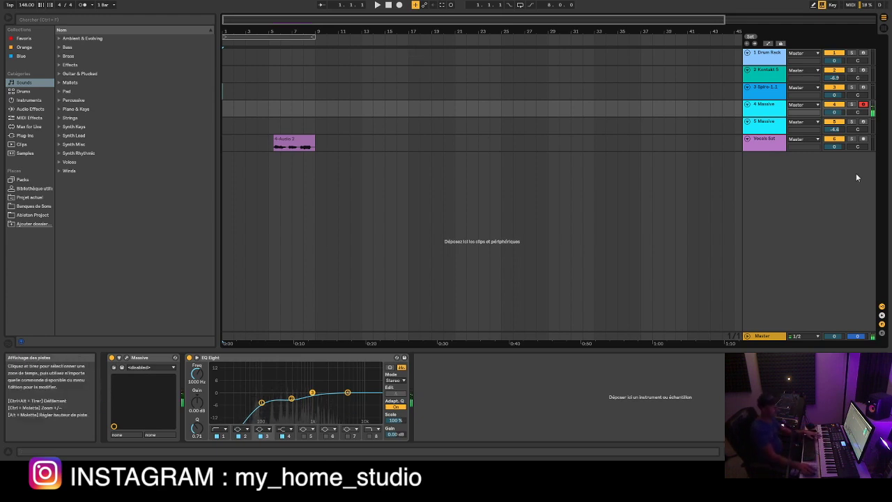
click(859, 125)
click(863, 122)
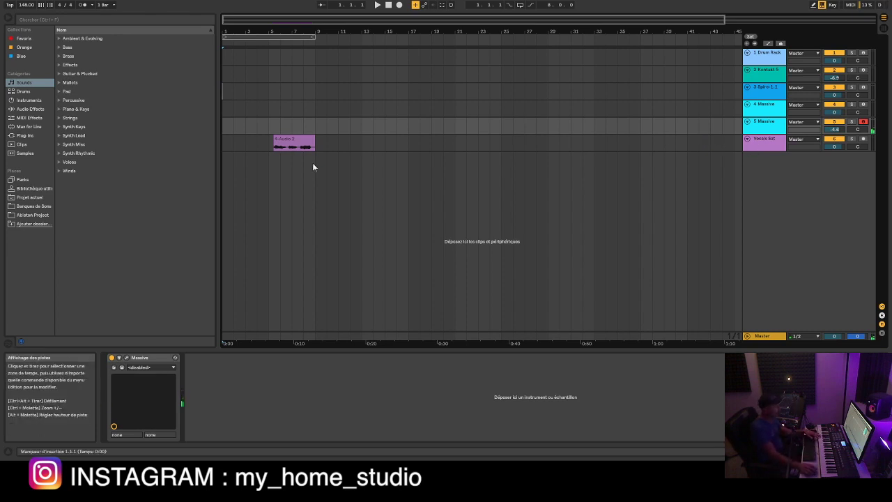
Step: Play back the audio clip on the vocals track and stop partway through it
click(249, 144)
click(293, 145)
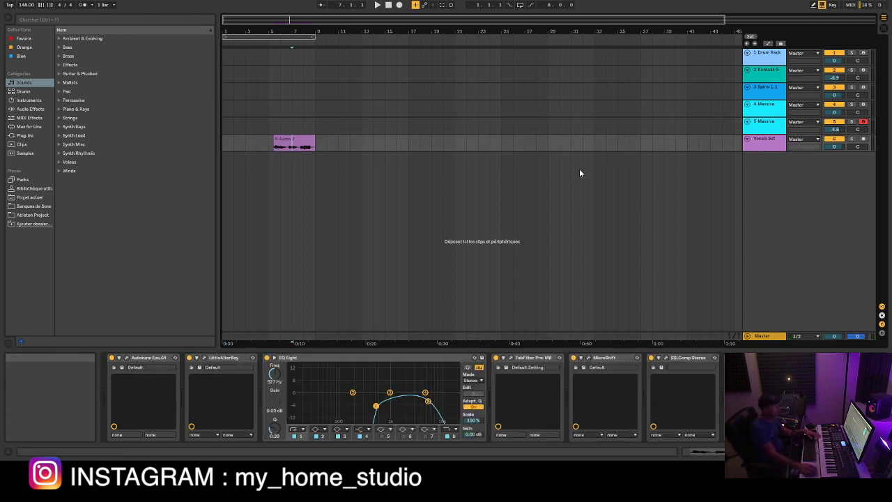
click(294, 140)
key(space)
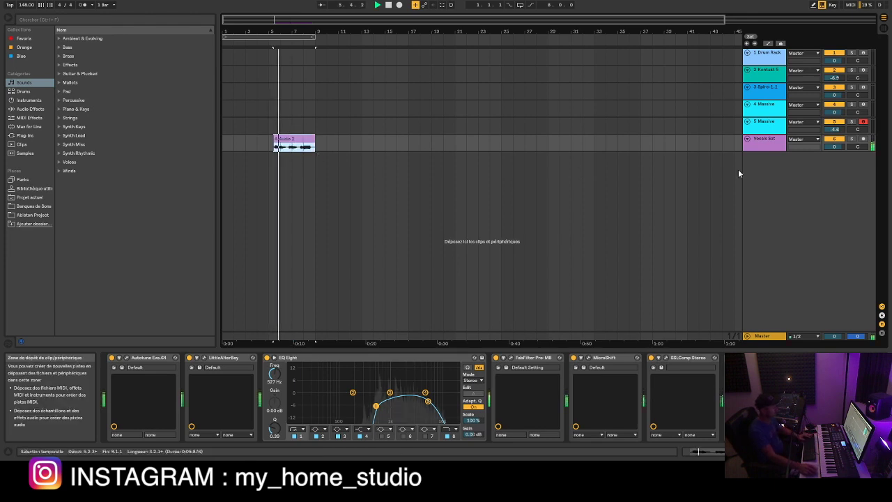
click(777, 143)
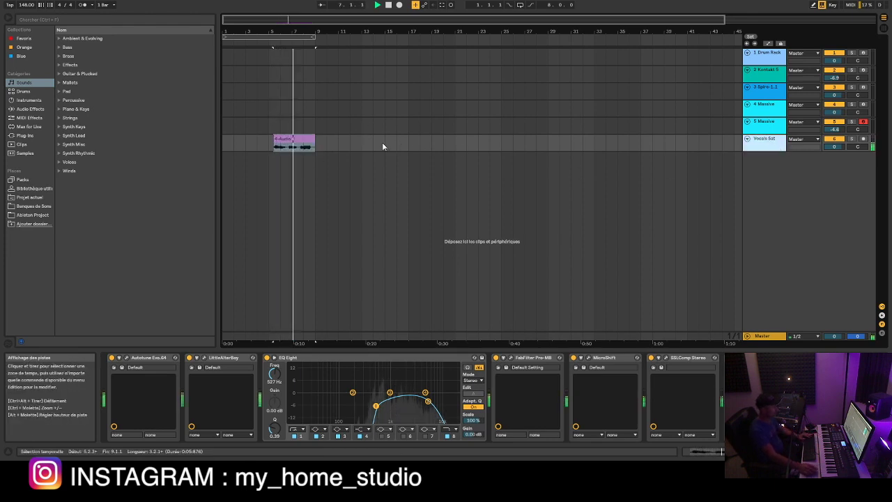
key(space)
Step: Arm the Kontakt 5 track and play the arrangement from bar 5 to rehearse chords over the vocal clip
click(768, 75)
click(864, 71)
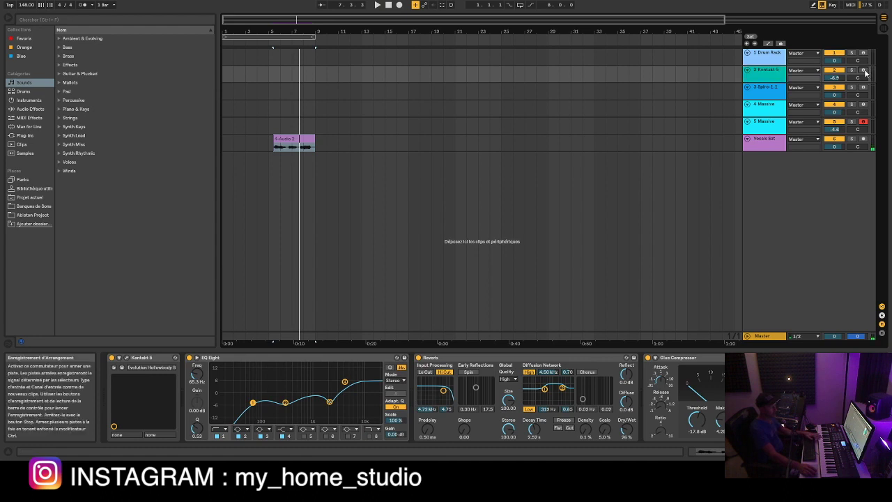
click(864, 71)
click(267, 75)
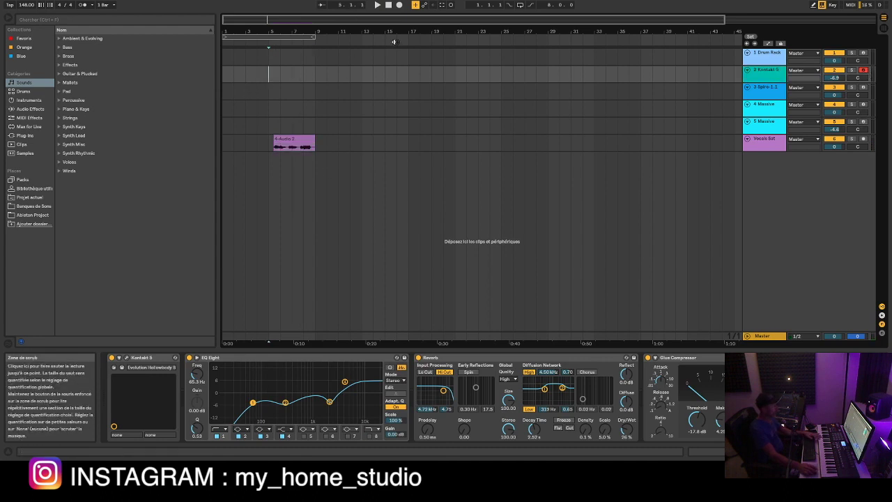
key(space)
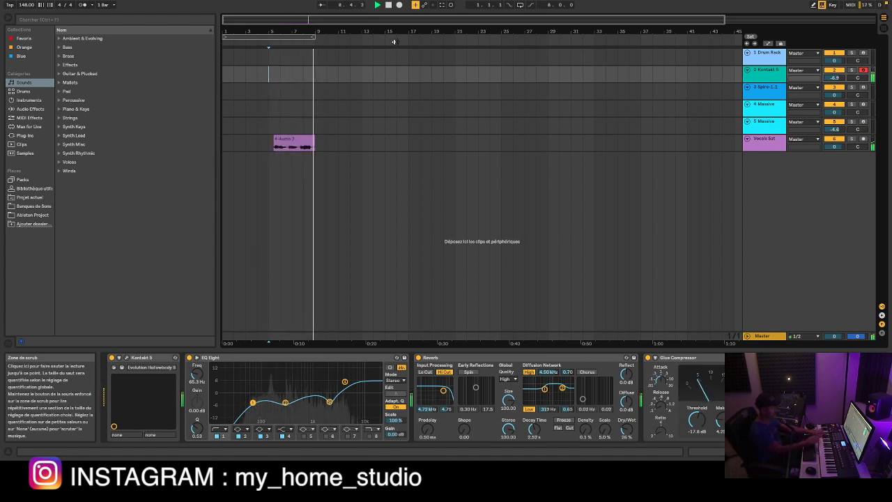
click(246, 73)
key(space)
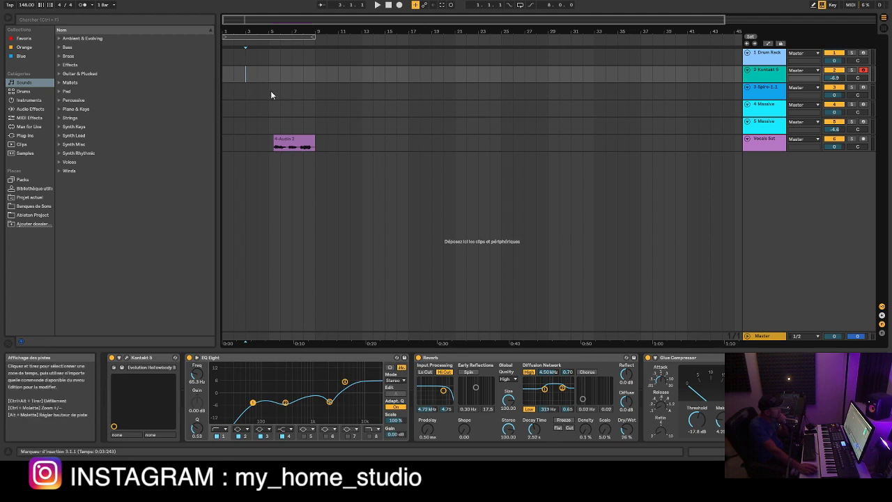
Step: Turn on the metronome and record a MIDI chord part on the Kontakt 5 track from bar 1
click(228, 73)
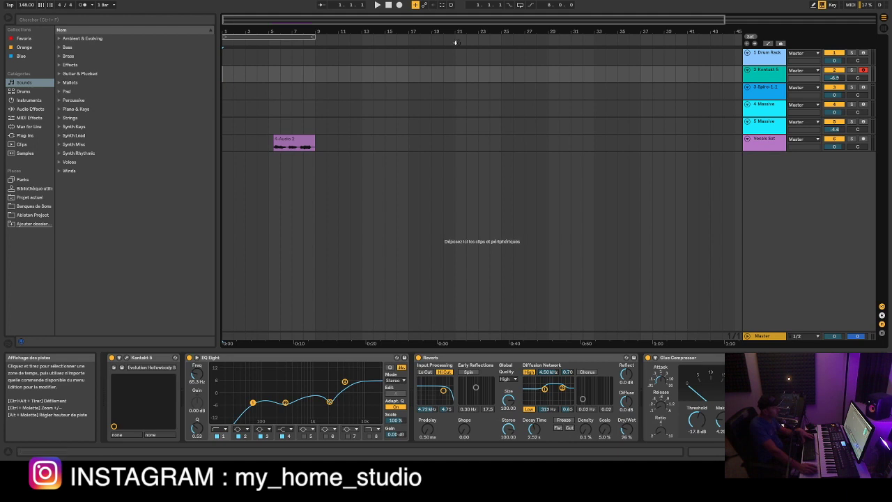
click(82, 7)
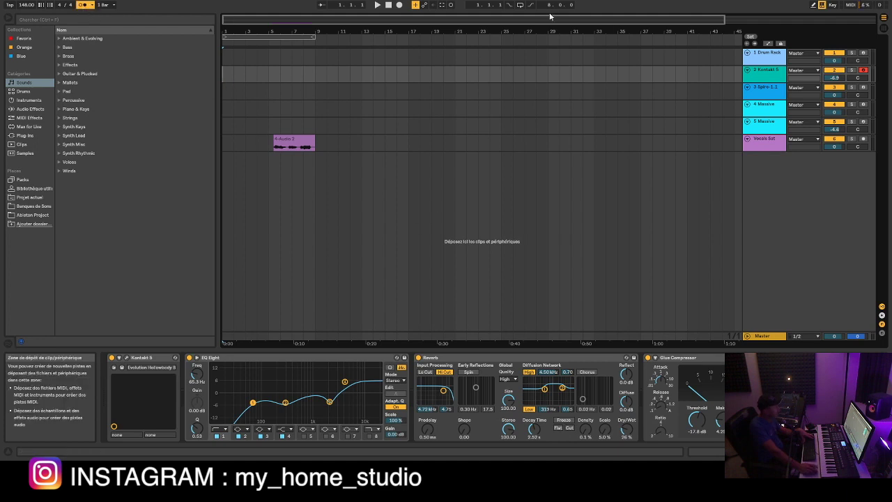
click(399, 5)
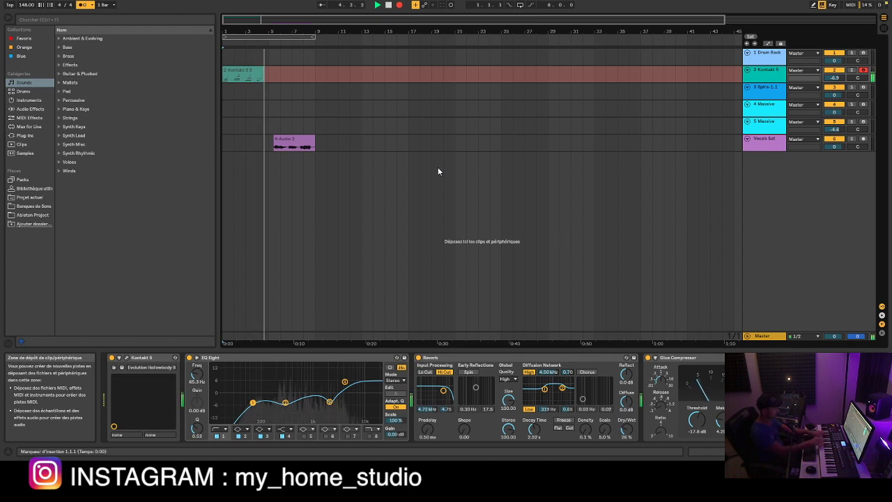
key(space)
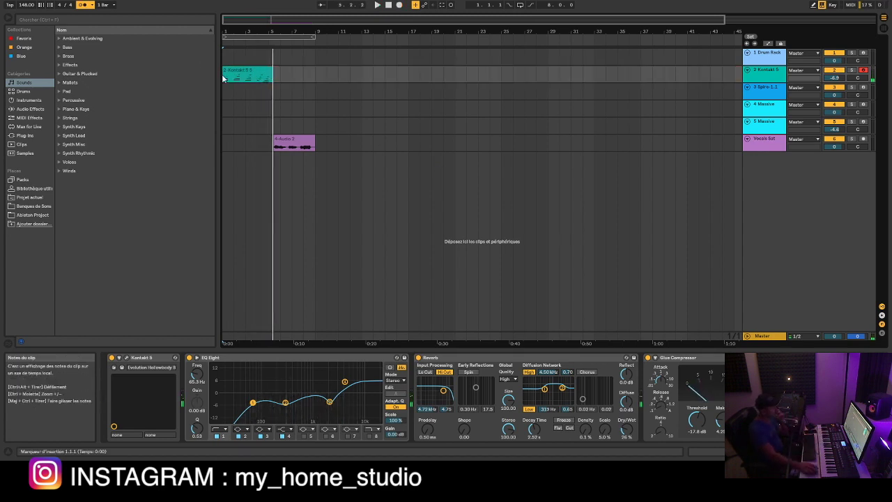
Step: Trim the recorded Kontakt 5 clip to end at bar 5 and loop its four bars
click(248, 74)
drag(273, 73, 268, 73)
key(ctrl+l)
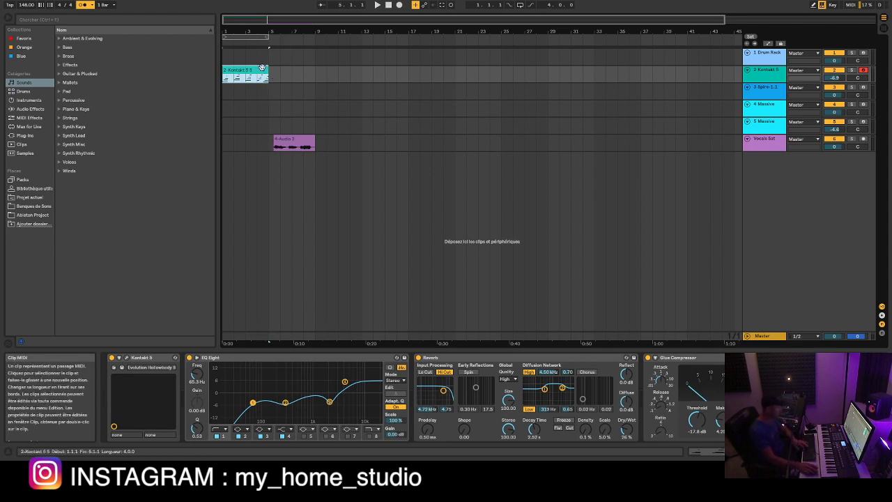
Step: Open the recorded Kontakt 5 clip's notes in the MIDI editor and play the loop back
double_click(237, 73)
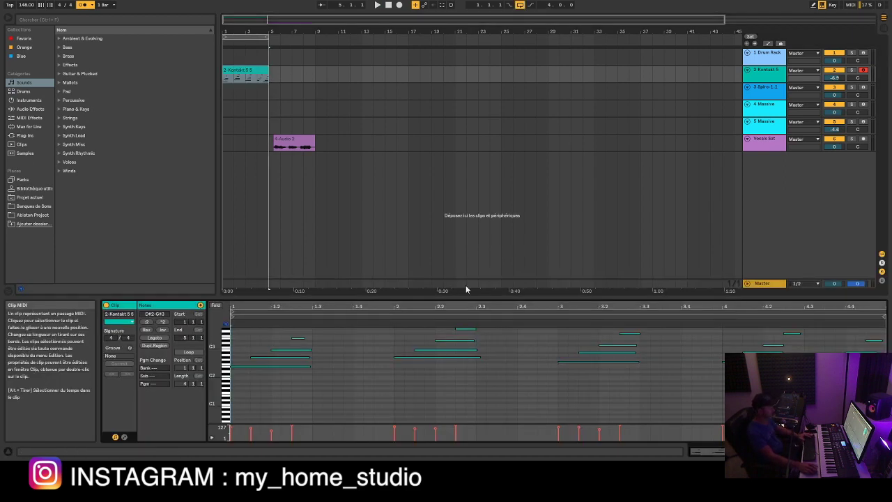
drag(217, 361, 222, 384)
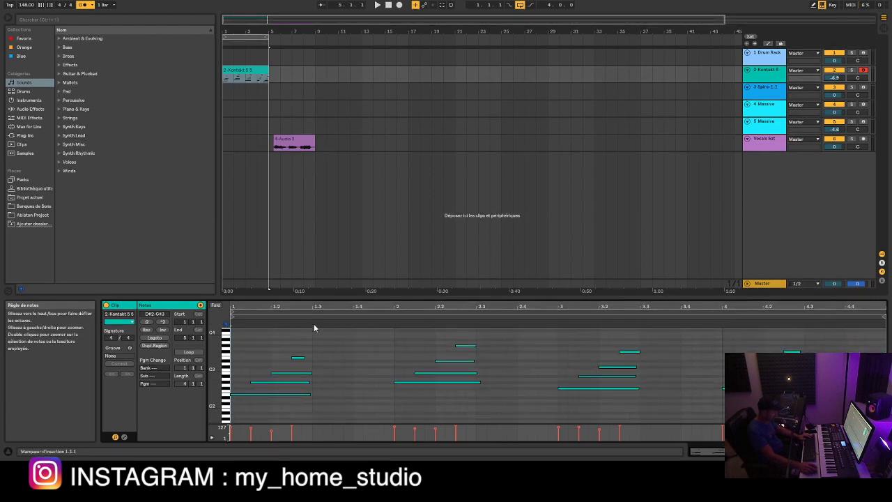
key(space)
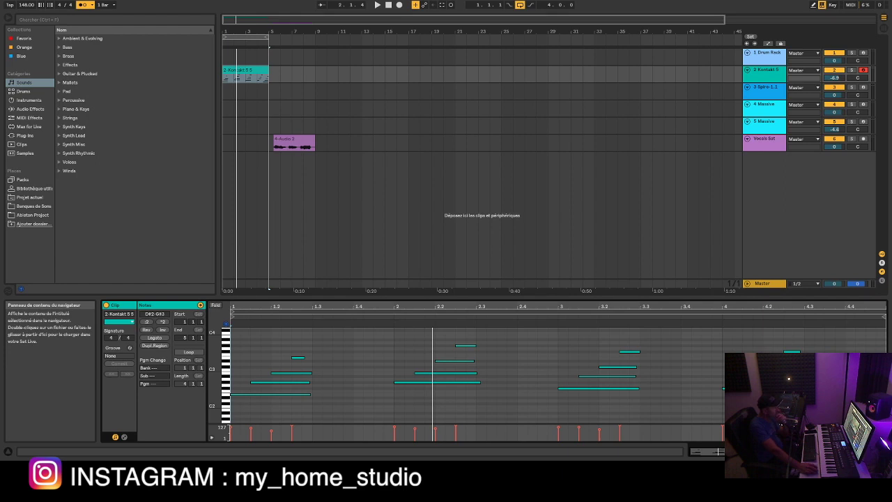
click(302, 192)
click(242, 71)
key(space)
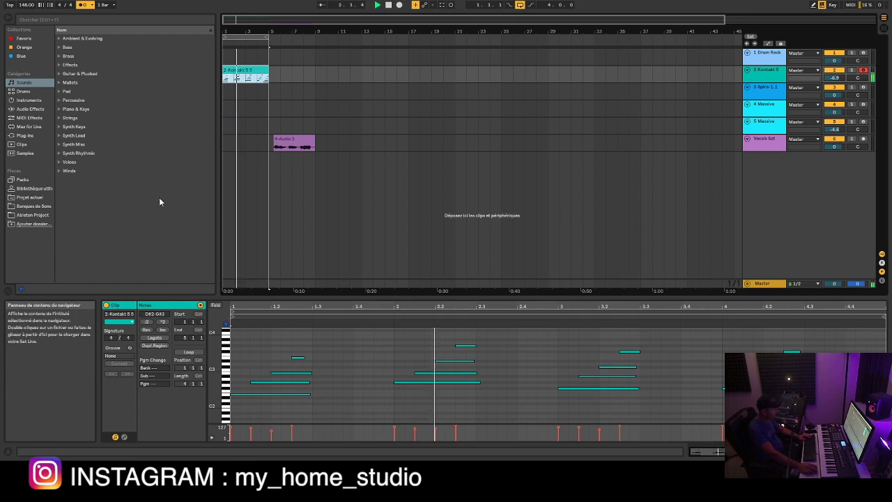
Step: Lengthen the first chord's top note to match its other notes, and even out the note endings of the bar 4 chord
drag(304, 358, 310, 359)
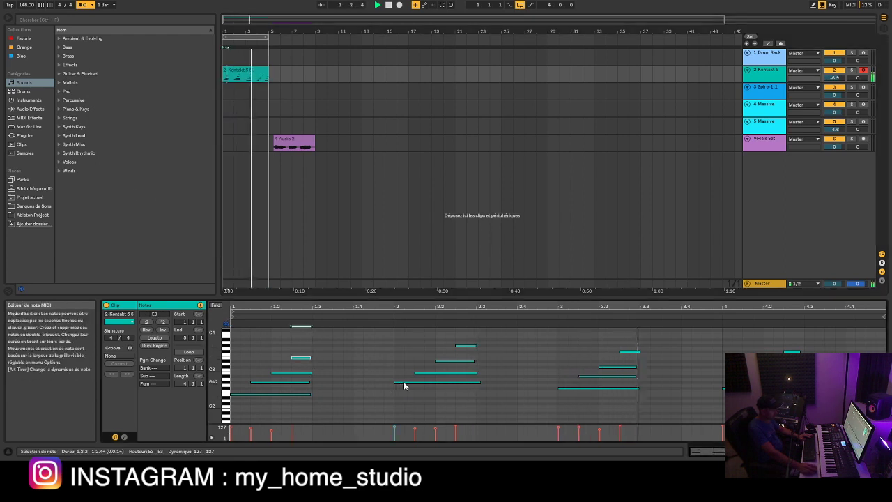
drag(762, 388, 793, 388)
mouse_move(794, 359)
mouse_down()
mouse_move(772, 379)
mouse_move(805, 381)
mouse_up()
key(space)
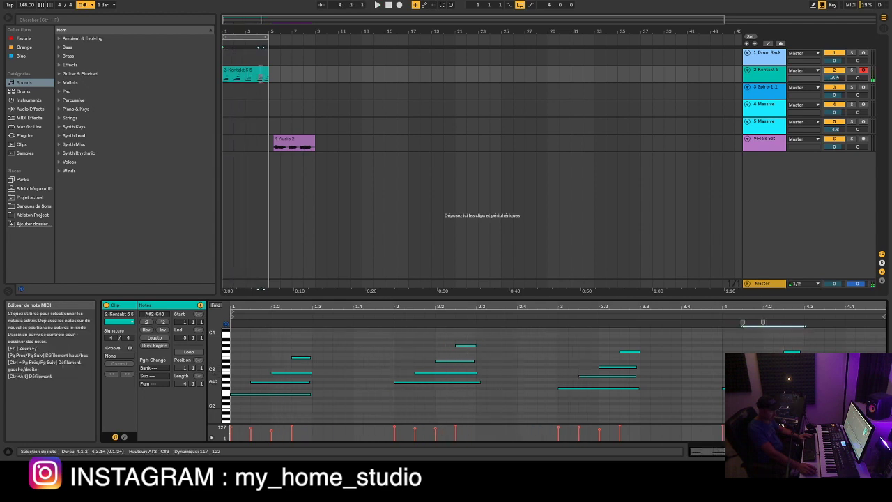
click(800, 388)
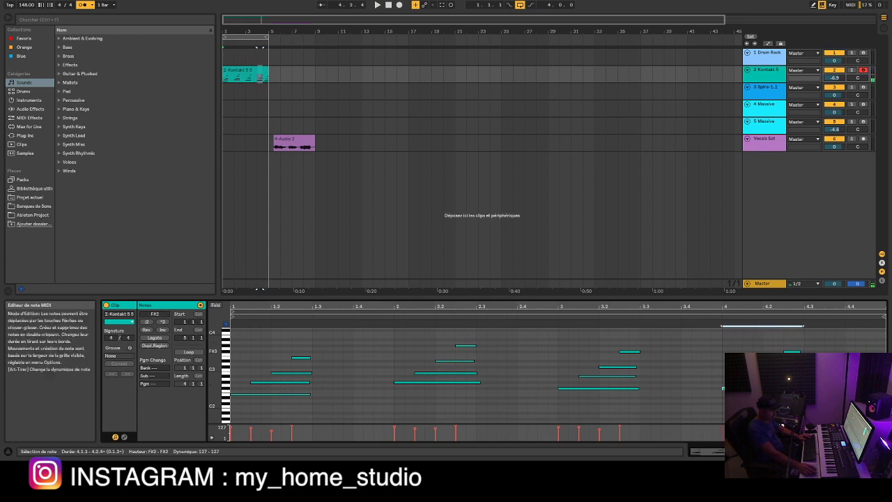
click(719, 316)
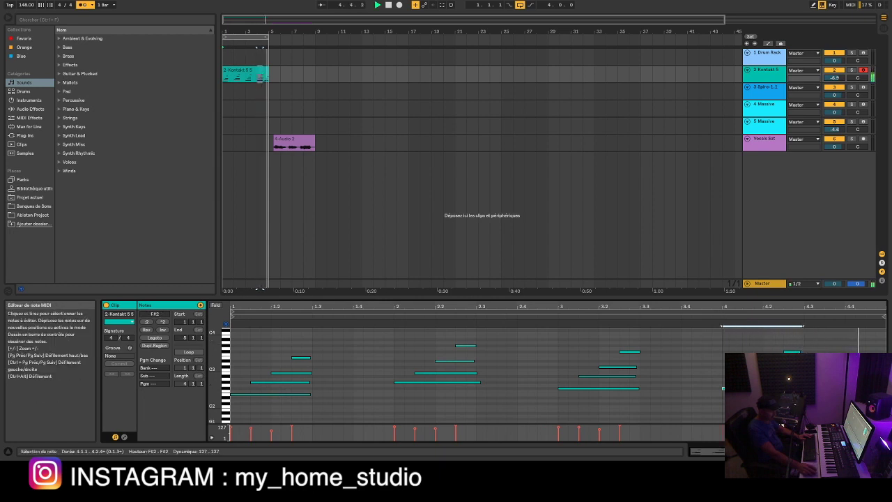
Step: Duplicate the Kontakt 5 clip to bar 5 and extend the arrangement loop to eight bars
click(245, 70)
key(space)
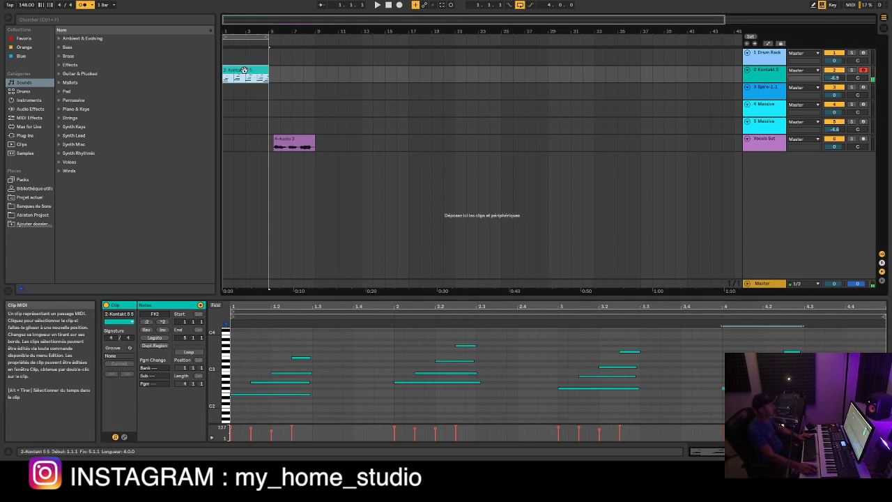
key(ctrl+d)
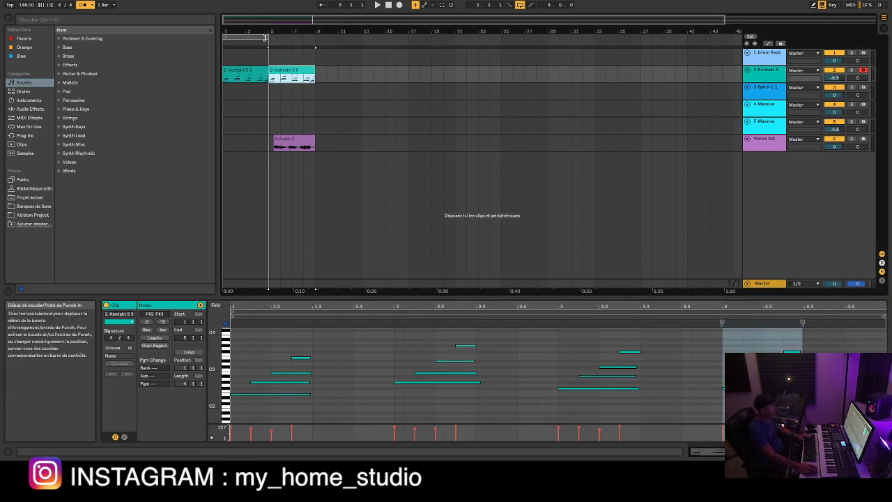
drag(267, 36, 315, 37)
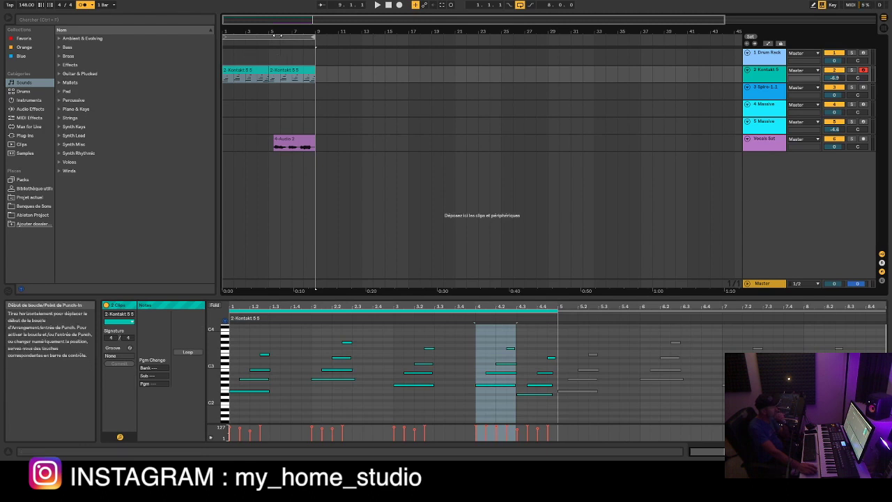
mouse_move(281, 30)
mouse_down()
mouse_move(282, 41)
mouse_move(282, 21)
mouse_up()
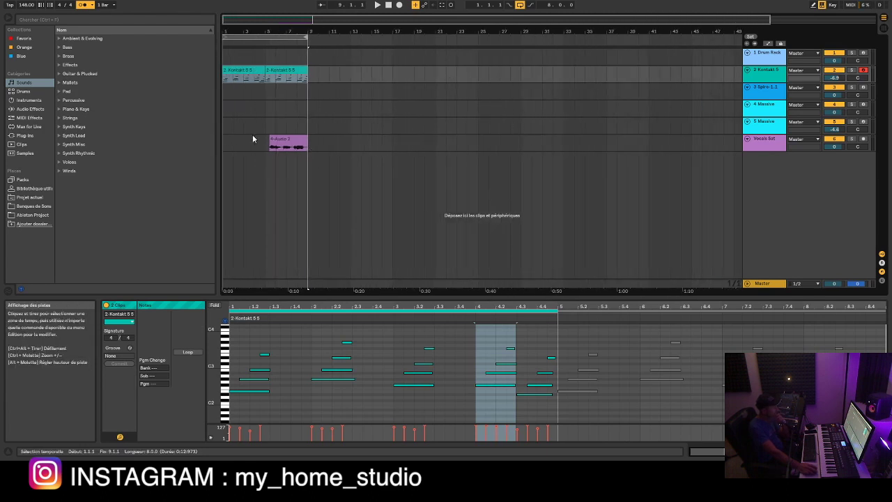
click(315, 76)
click(274, 79)
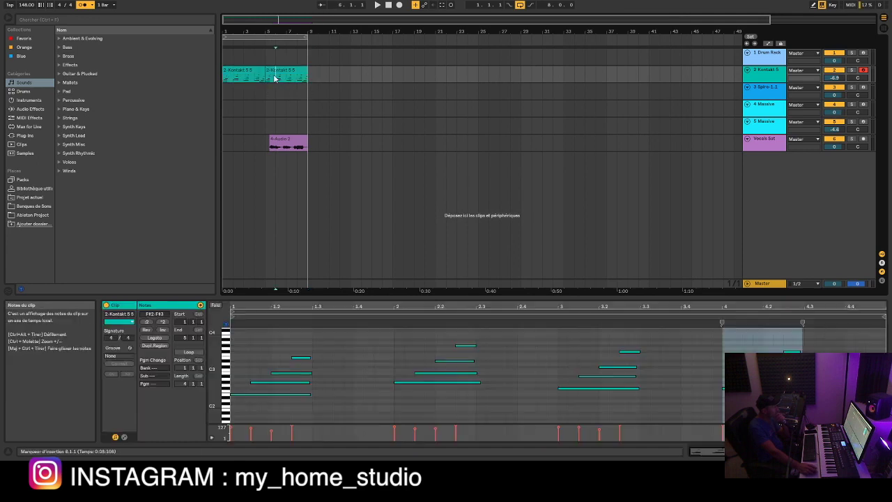
Step: Repeat the four-bar Kontakt 5 clip back to back up to bar 21, removing the surplus copy after it
click(274, 72)
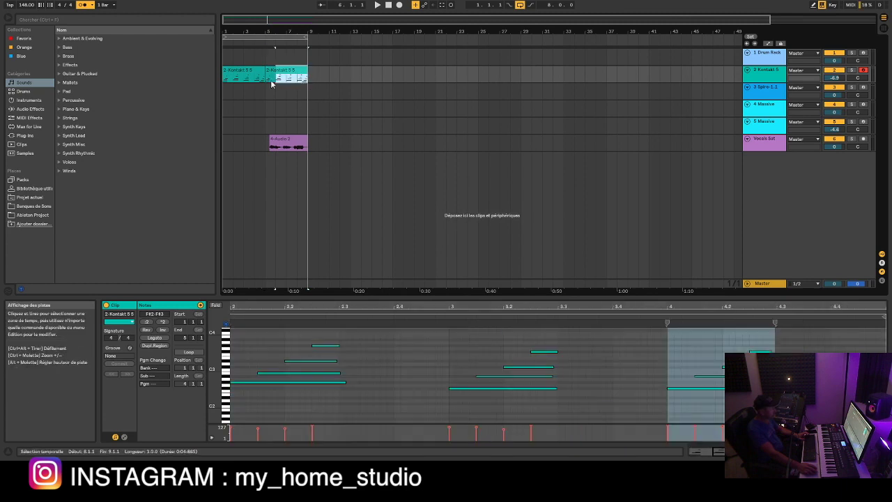
key(ctrl+d)
key(ctrl+d)
key(ctrl+d)
key(ctrl+d)
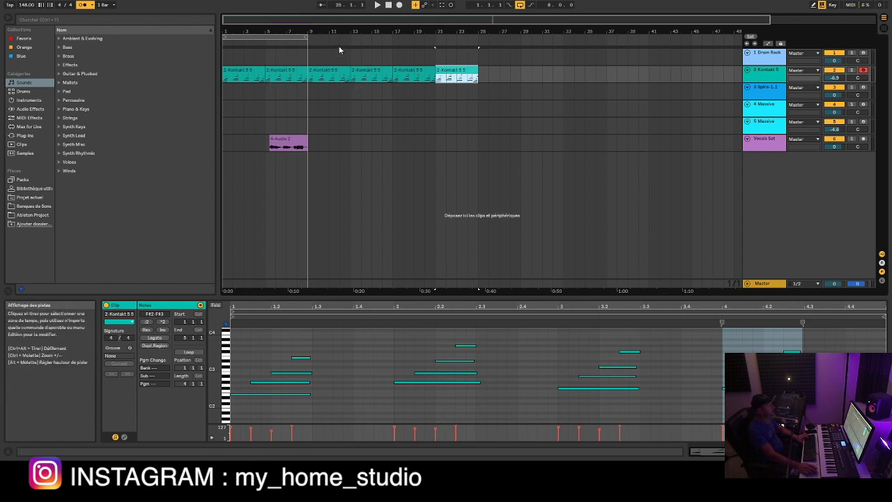
click(458, 74)
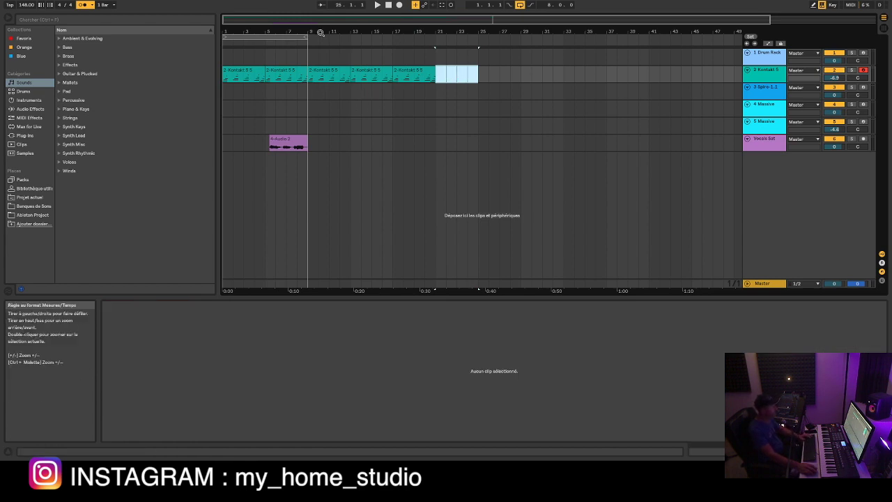
Step: Arm the Drum Rack track and insert an empty four-bar MIDI clip on it from bar 9 to bar 13
drag(322, 32, 322, 44)
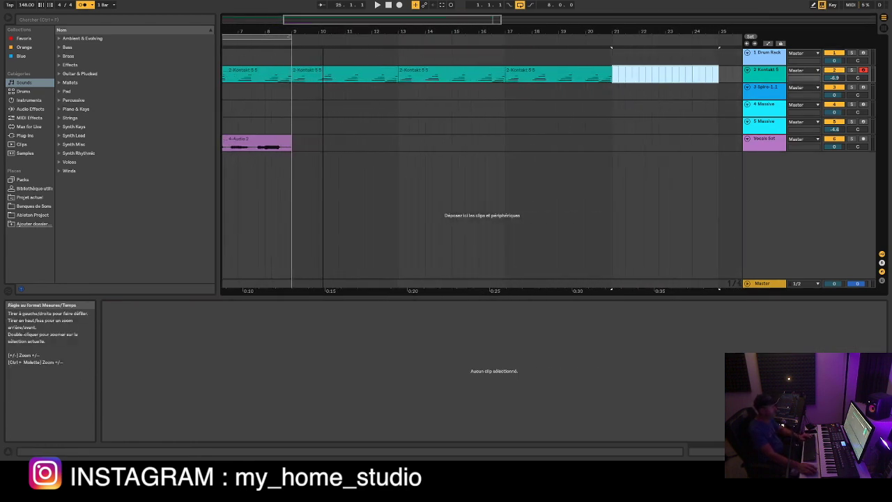
drag(323, 43, 323, 31)
click(404, 108)
click(300, 92)
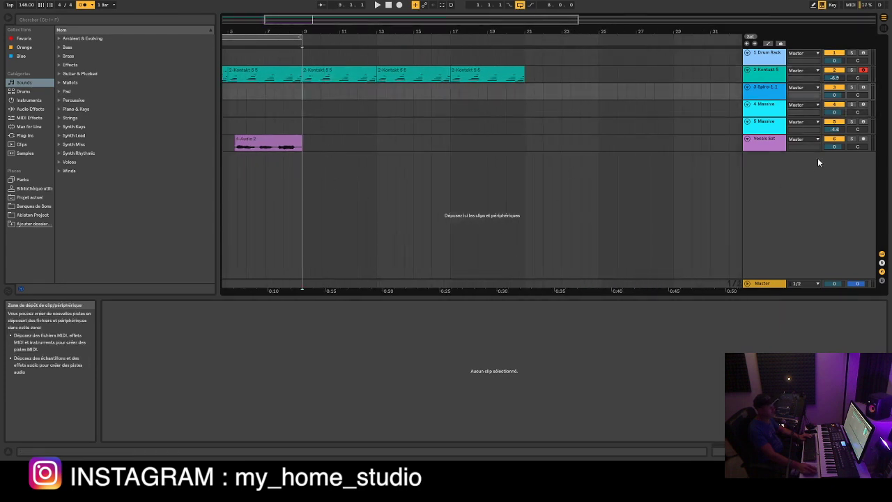
click(771, 62)
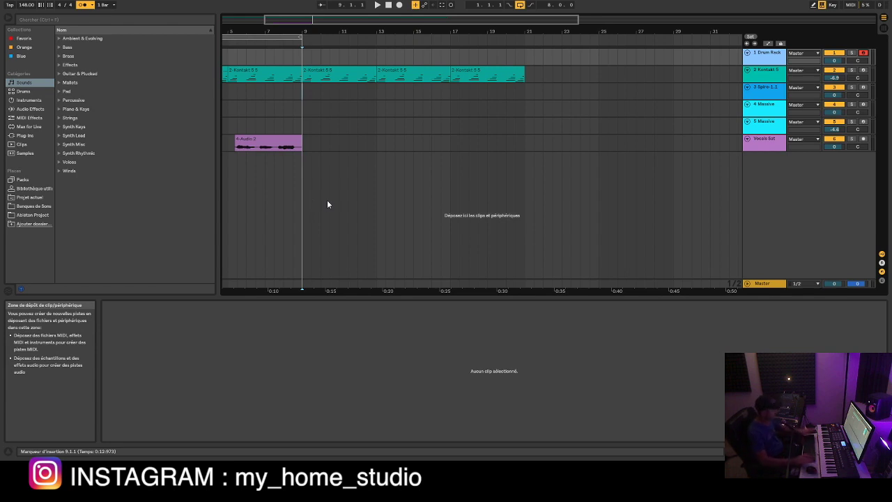
click(312, 57)
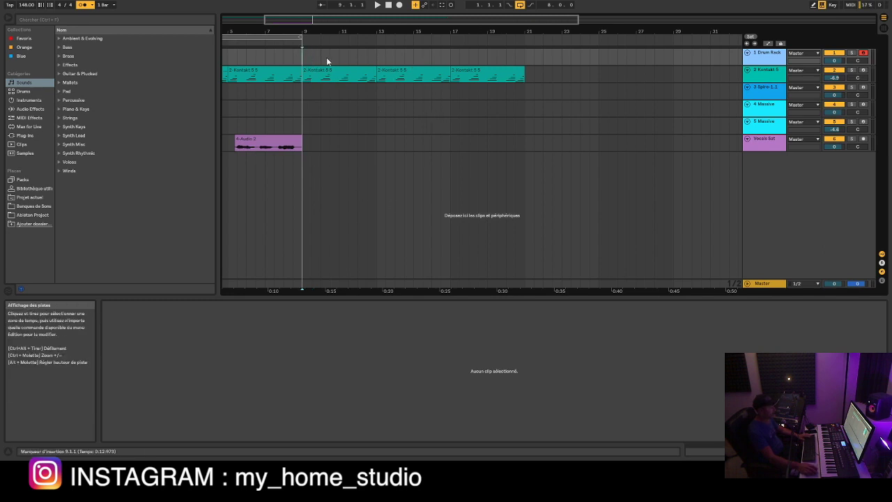
drag(349, 64, 345, 71)
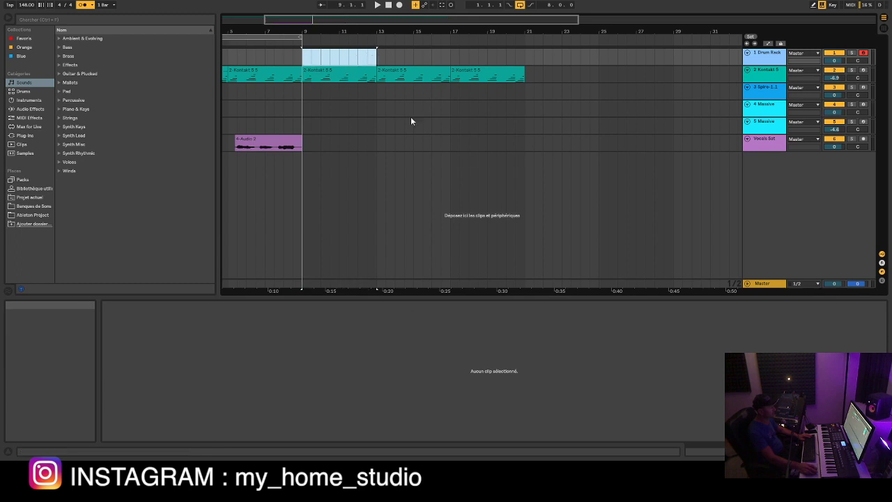
key(ctrl+shift+m)
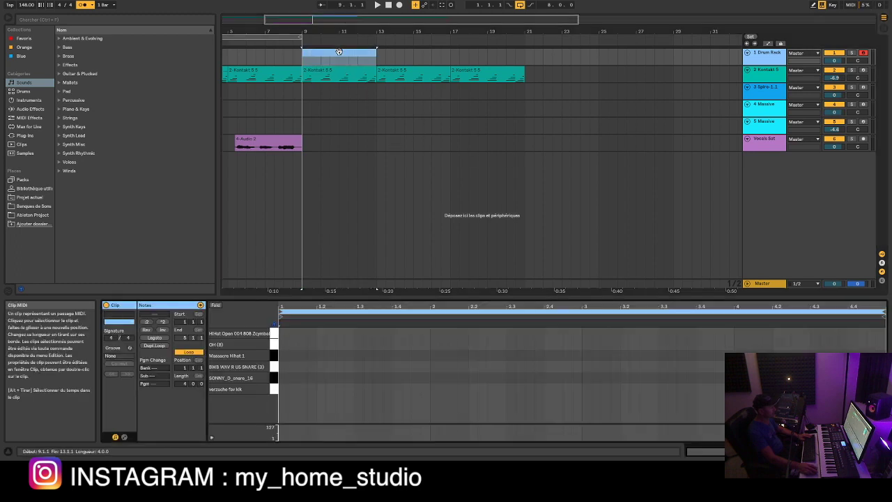
Step: Draw a kick on the drum clip's first beat and BWB snare hits at 1.3, 2.3, 3.3 and 4.3
key(b)
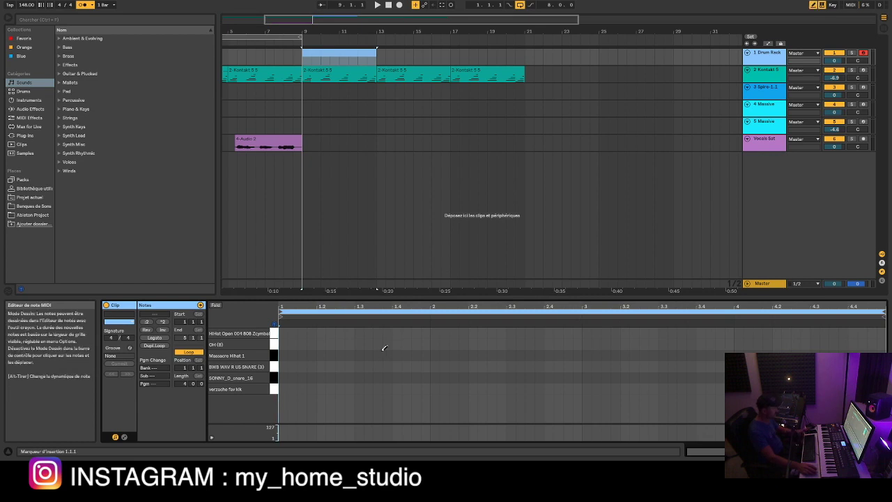
click(282, 388)
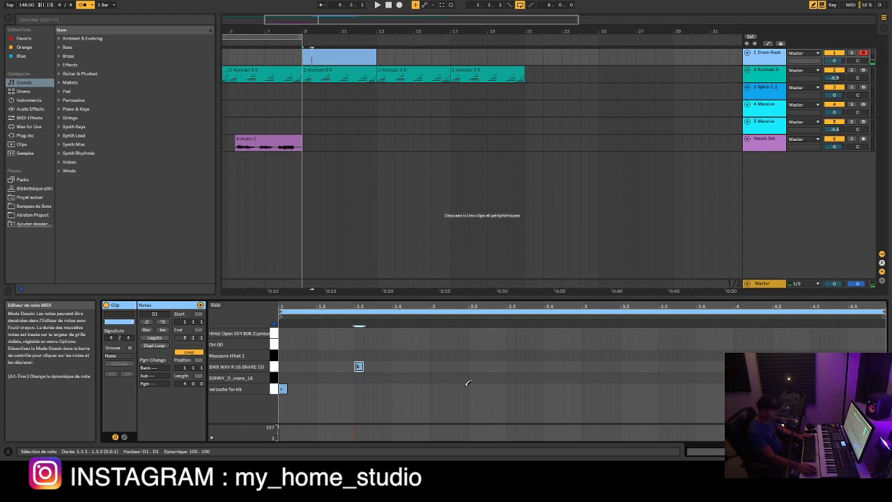
key(space)
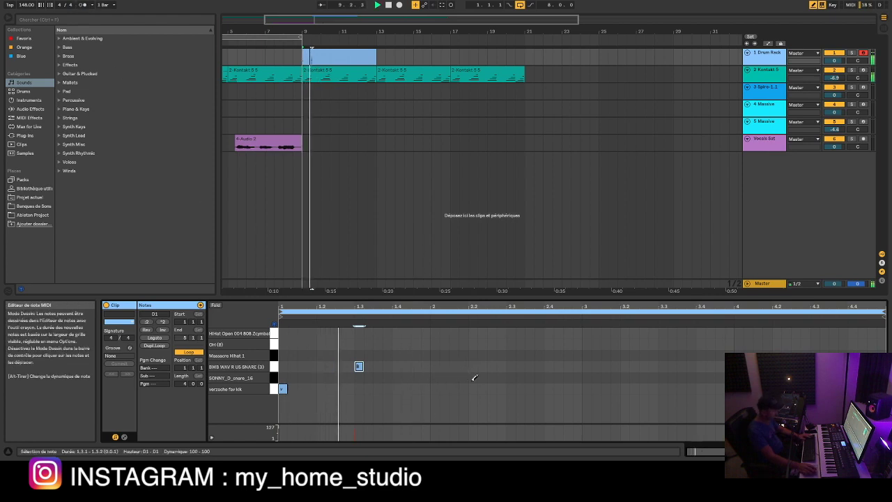
click(511, 366)
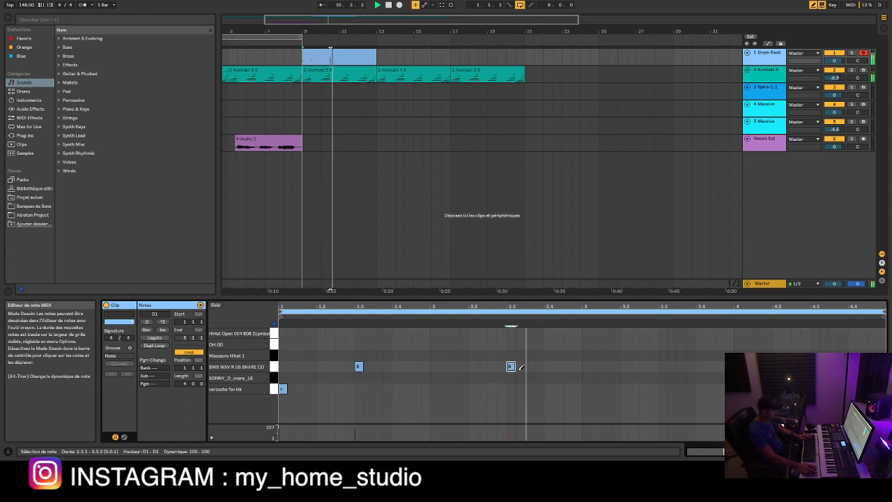
click(663, 366)
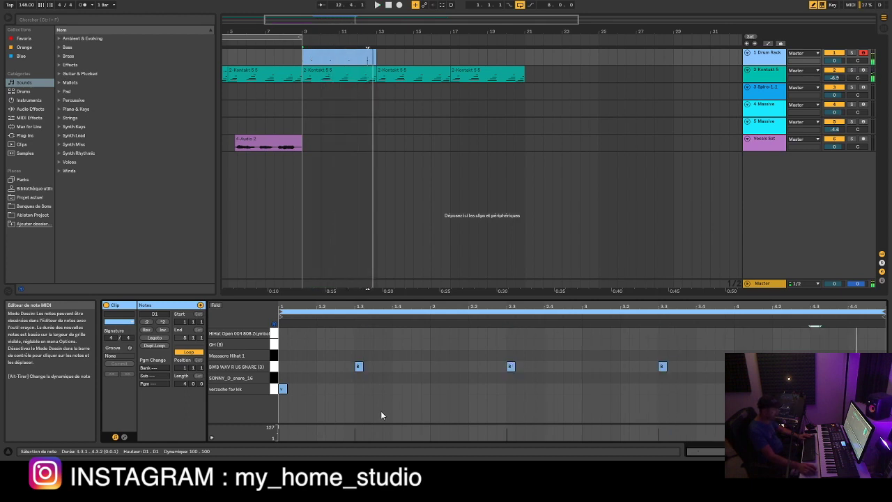
Step: Add kick notes at 2.2, 3.1, 4.2, 4.3.3 and 4.4 in the drum clip, playing the pattern back while placing them
click(472, 388)
key(space)
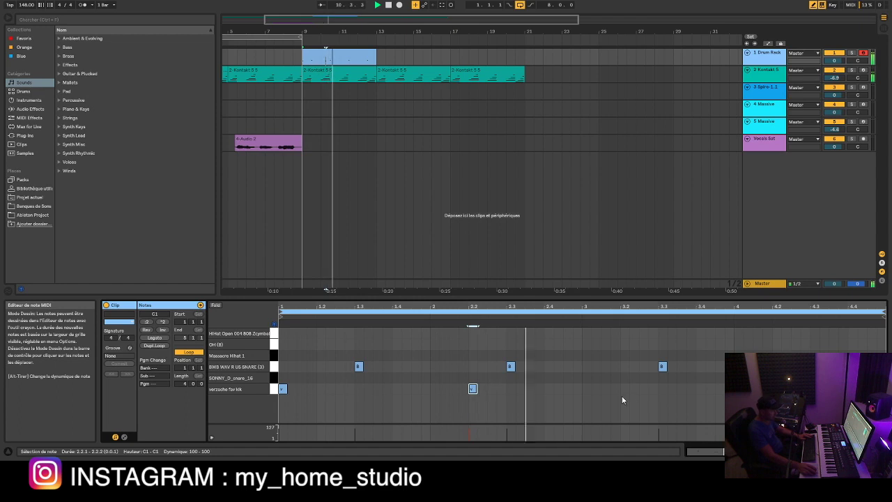
click(588, 388)
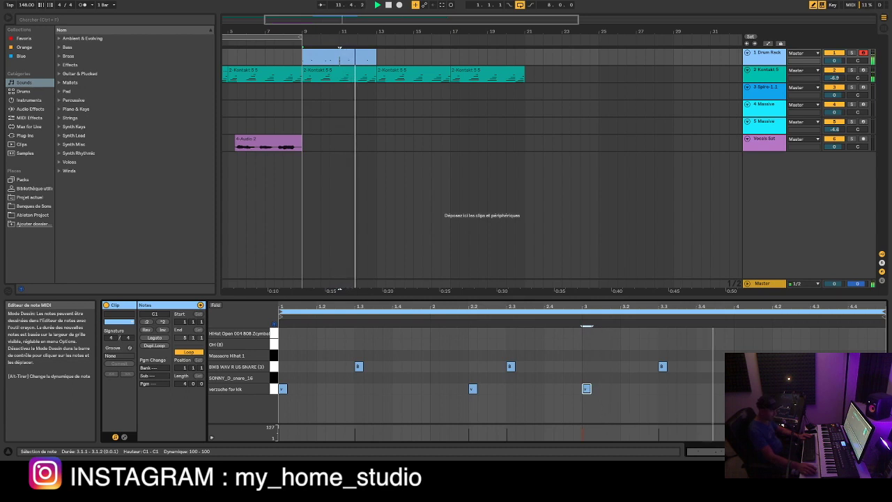
click(796, 389)
key(space)
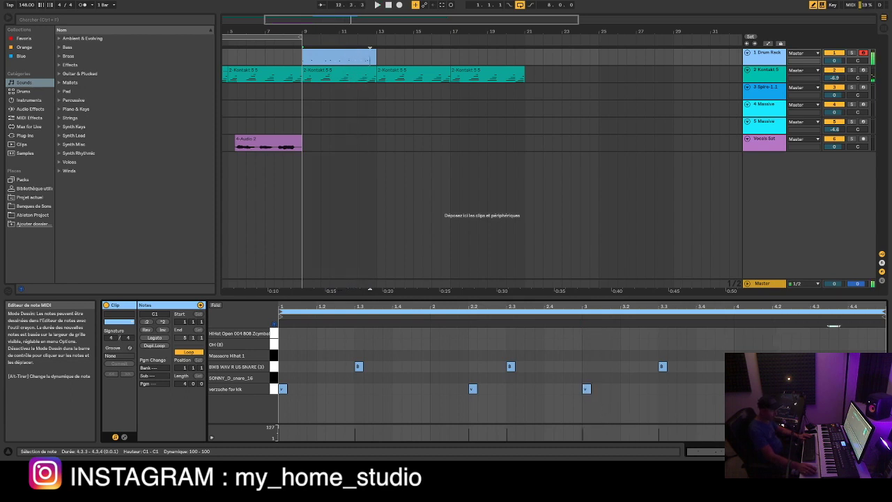
key(space)
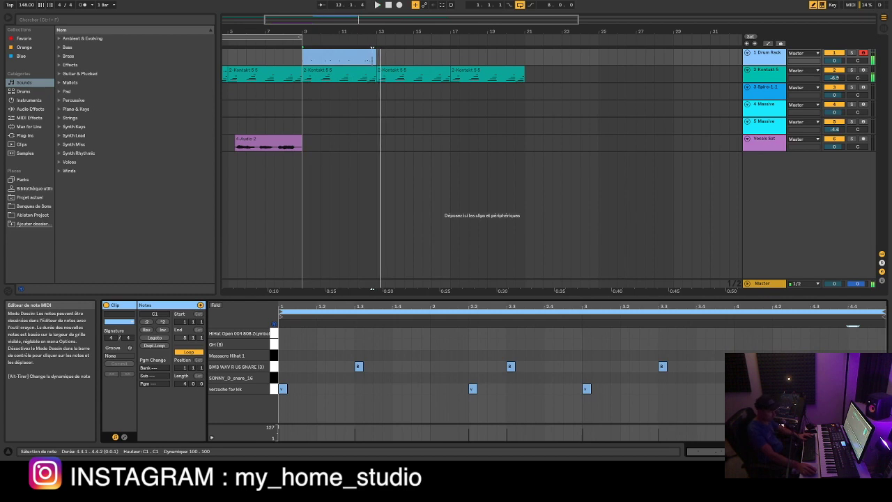
key(space)
click(348, 285)
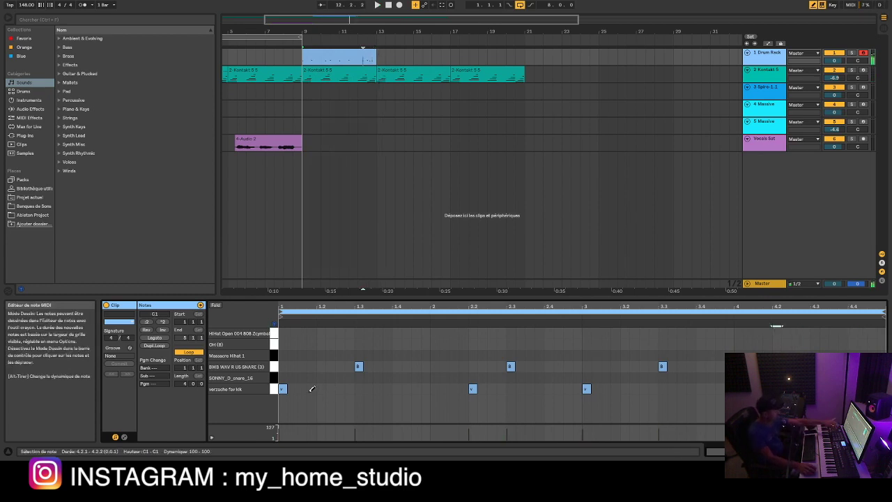
Step: Add a HiHat Open 004 808 hit at 1.1 and audition the drum entry from bar 8 with the arrangement loop switched off
click(283, 333)
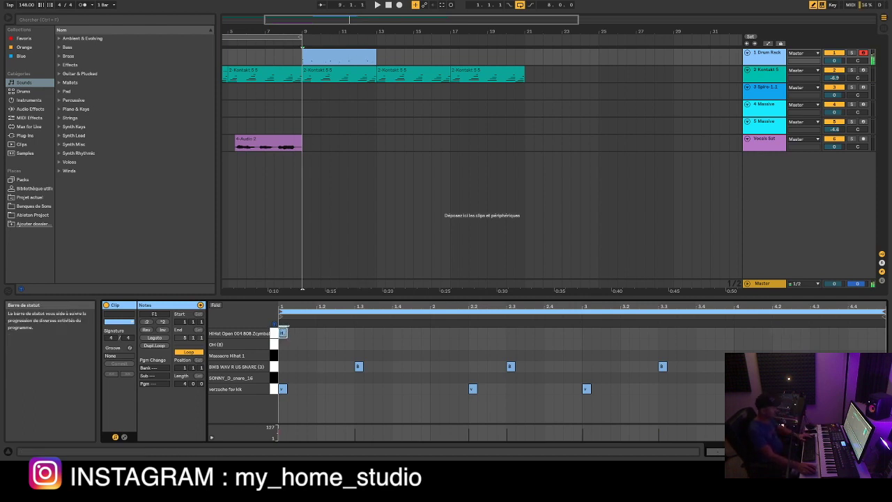
click(281, 88)
key(space)
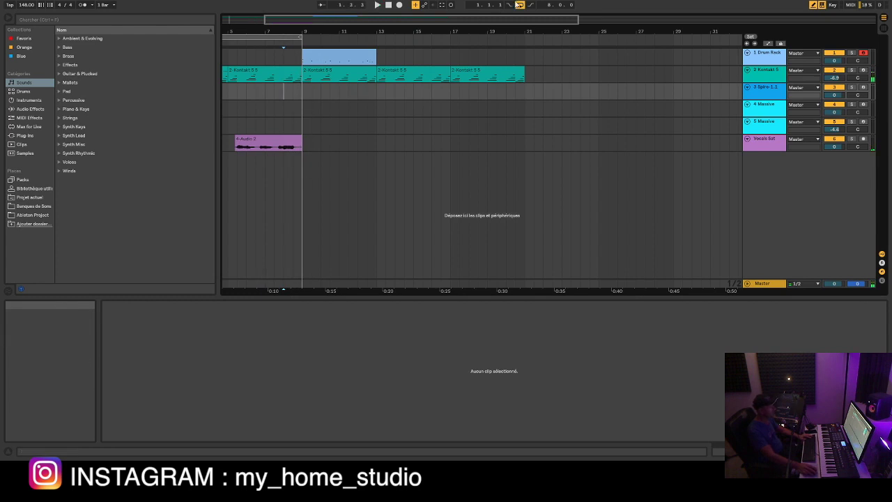
key(space)
key(space)
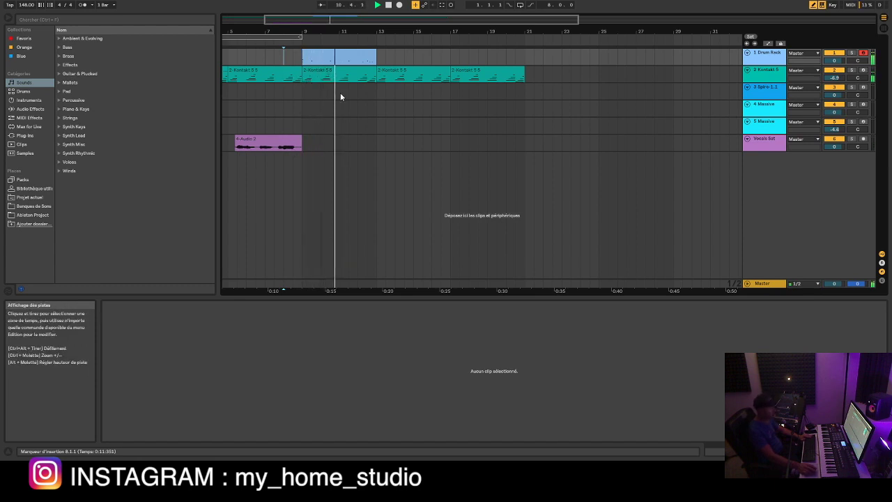
Step: Duplicate the drum clip to bar 13 and consolidate both clips into one eight-bar clip from bar 9 to bar 17
click(345, 53)
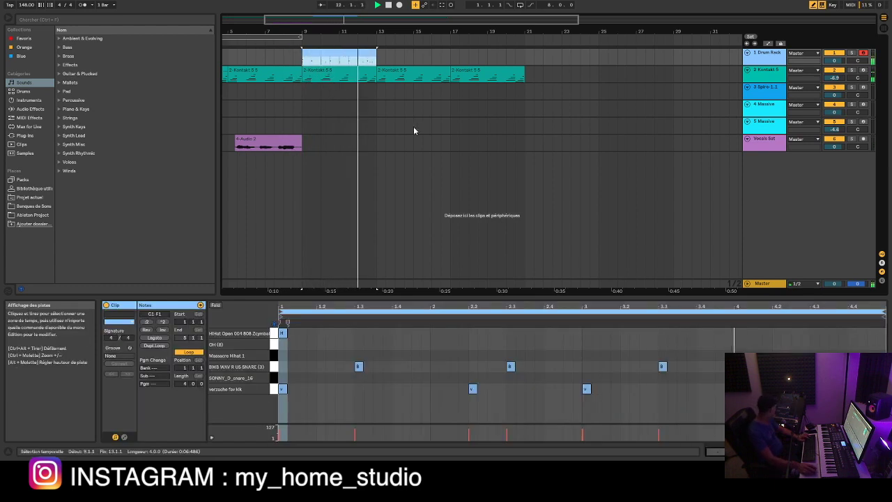
key(ctrl+d)
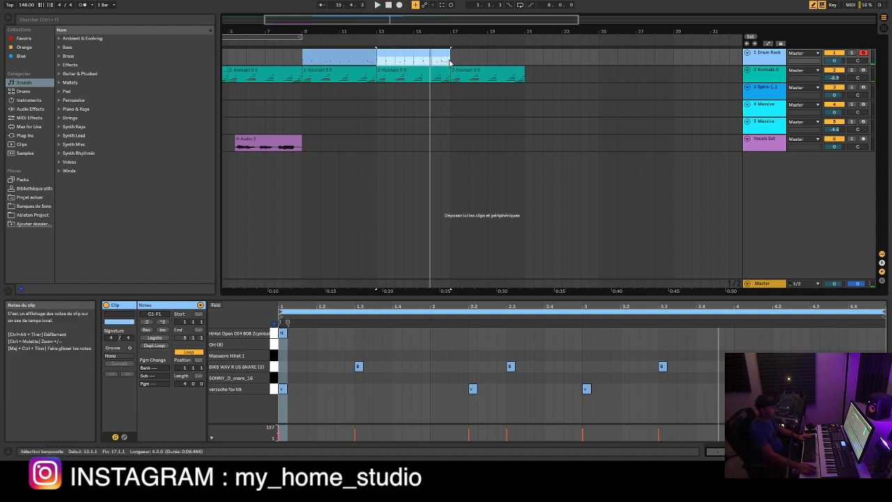
drag(450, 65, 304, 63)
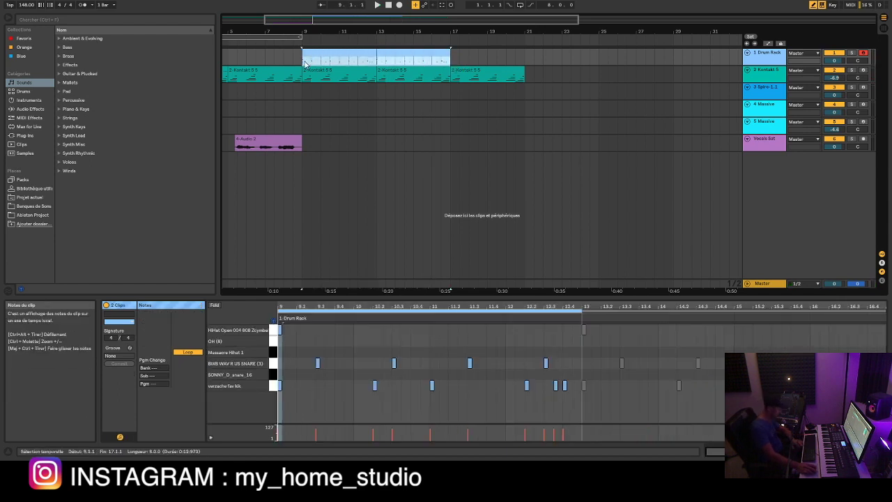
key(ctrl+j)
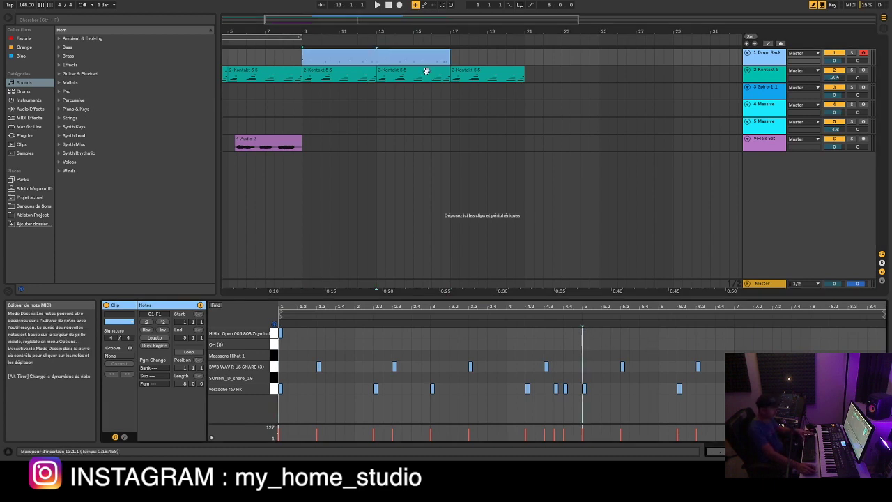
Step: Play the consolidated drum clip and draw one-beat OH (8) open hi-hat notes at 1.2 and 3.2
click(382, 55)
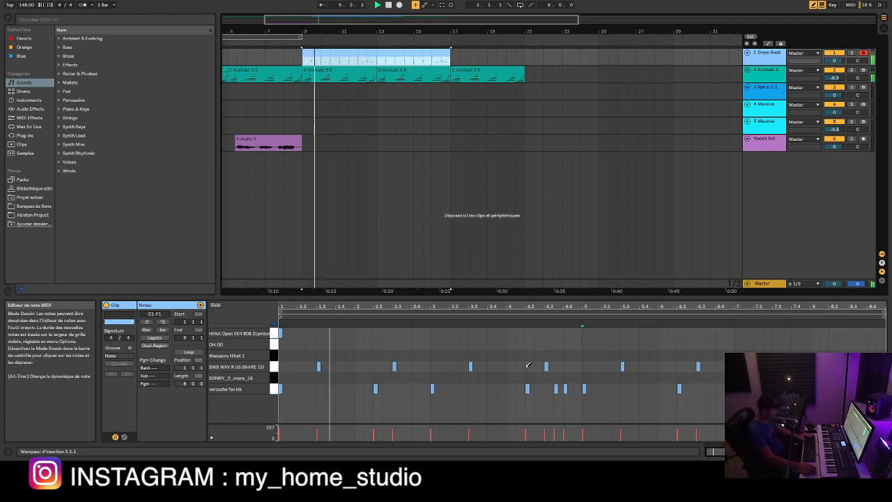
key(space)
key(space)
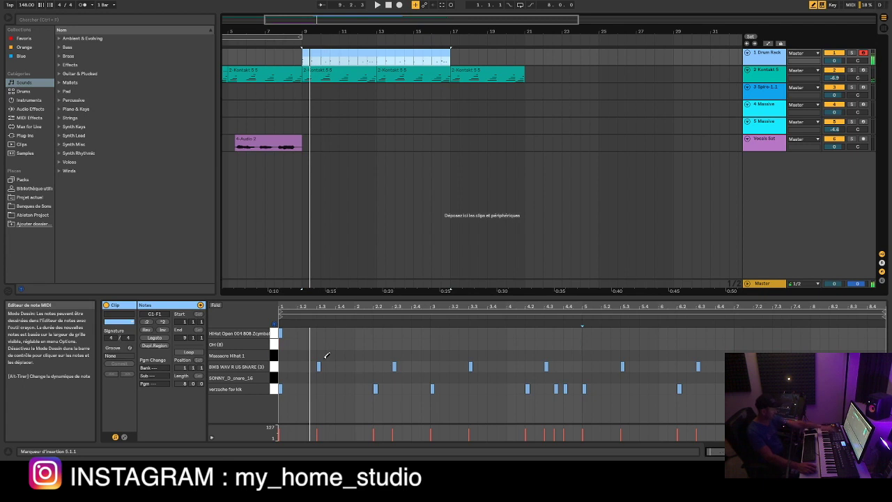
click(301, 342)
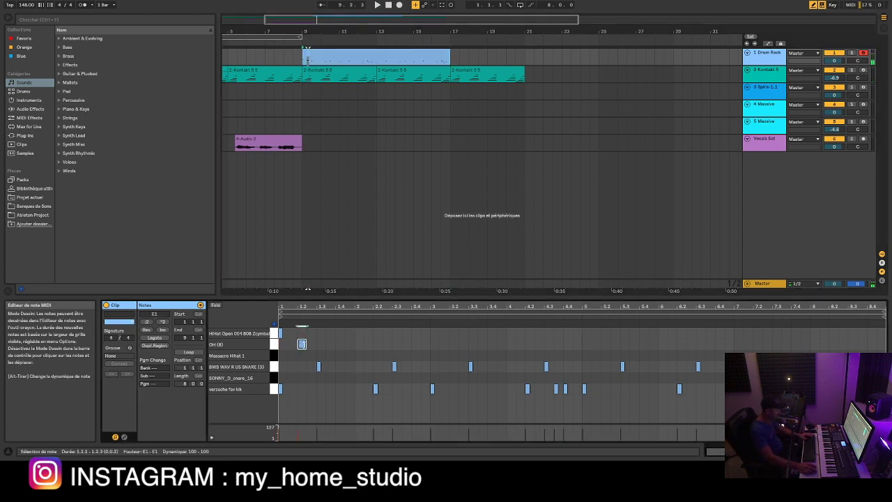
key(space)
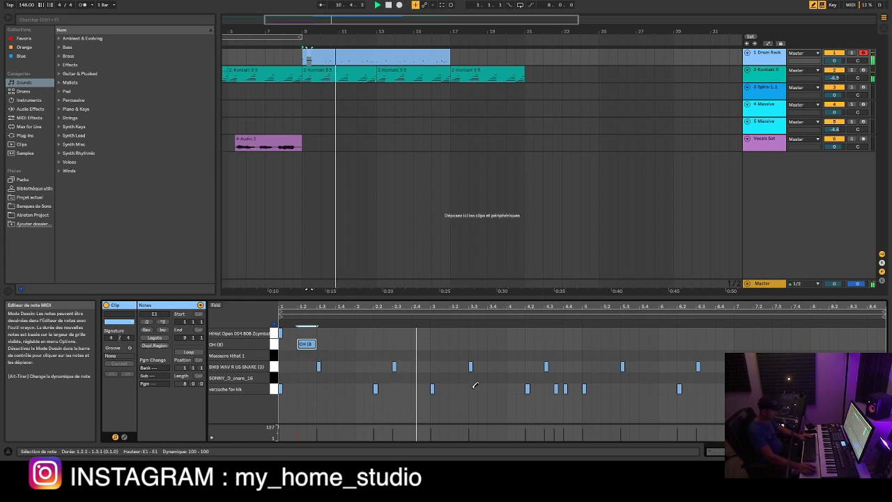
click(453, 342)
drag(454, 343, 468, 344)
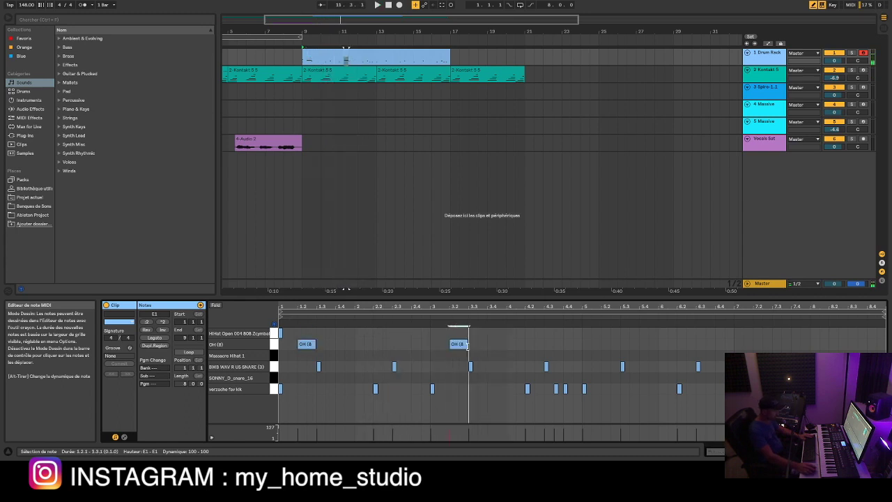
Step: Leave draw mode and copy the OH (8) note at 3.2 to 4.2
key(a)
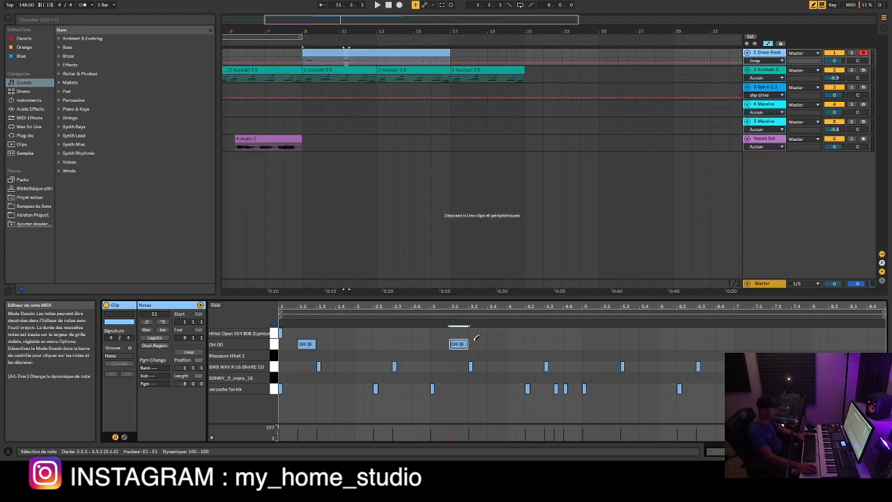
key(a)
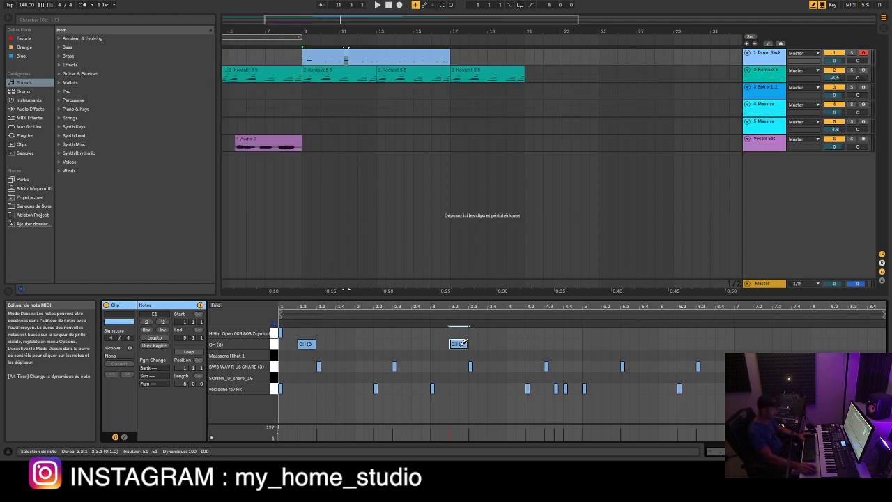
key(b)
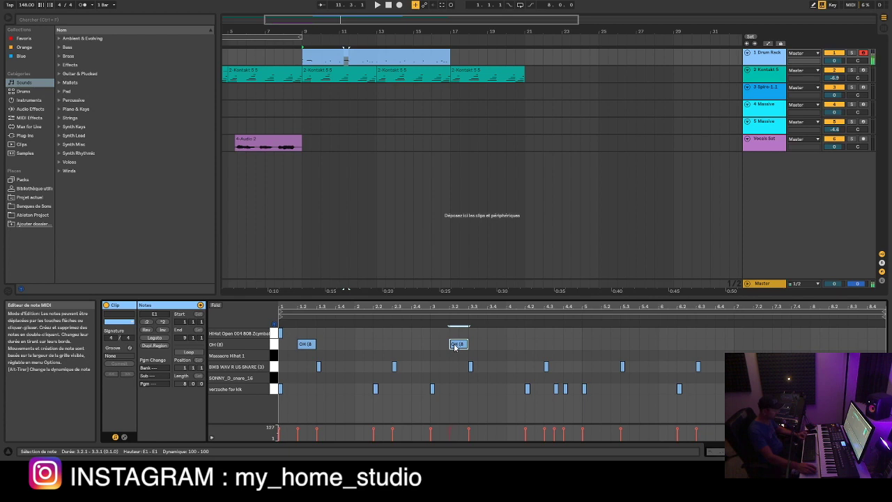
drag(454, 346, 537, 350)
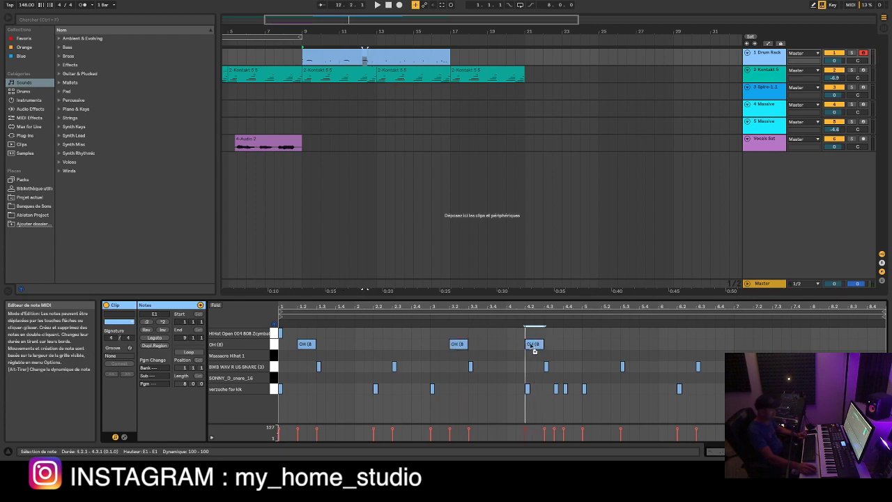
Step: Play the drum clip, move the OH (8) note at 4.2 to 5.2 and copy it to 7.2
click(282, 367)
key(space)
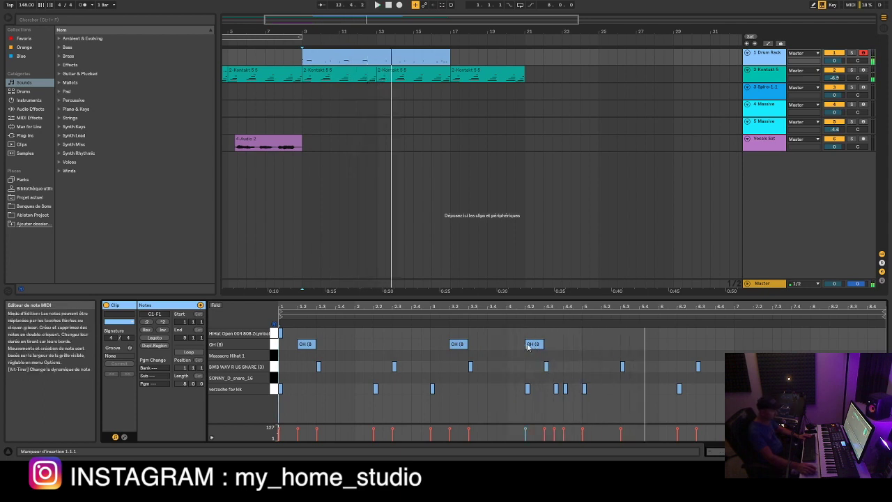
key(space)
drag(541, 350, 602, 349)
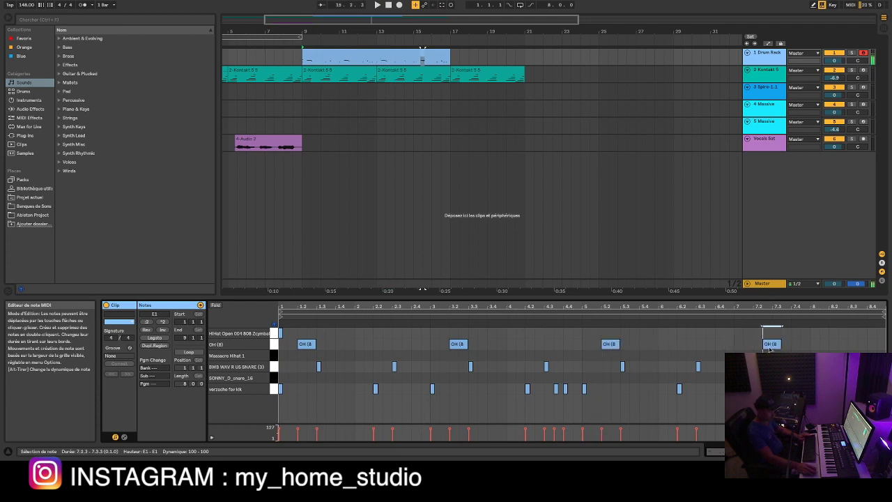
key(space)
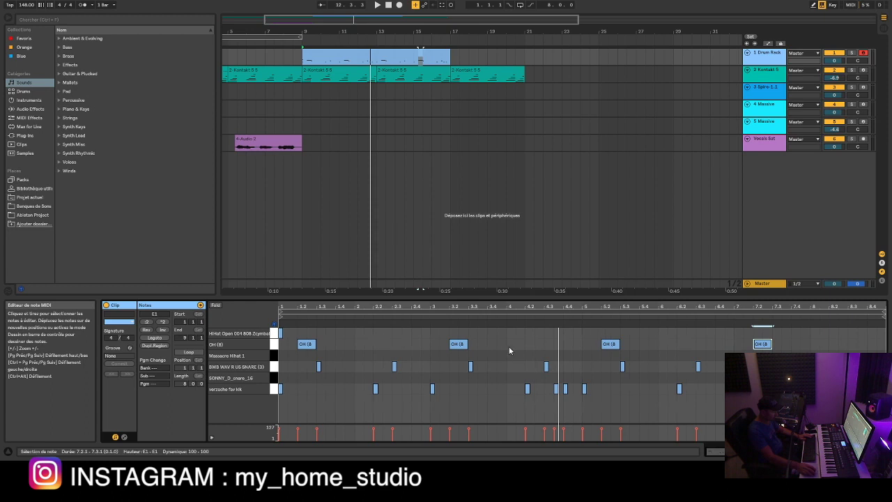
Step: Draw five consecutive Massacre Hihat 1 sixteenth notes from 4.2 to 4.3 plus one at 4.4, and audition them
drag(549, 309, 549, 347)
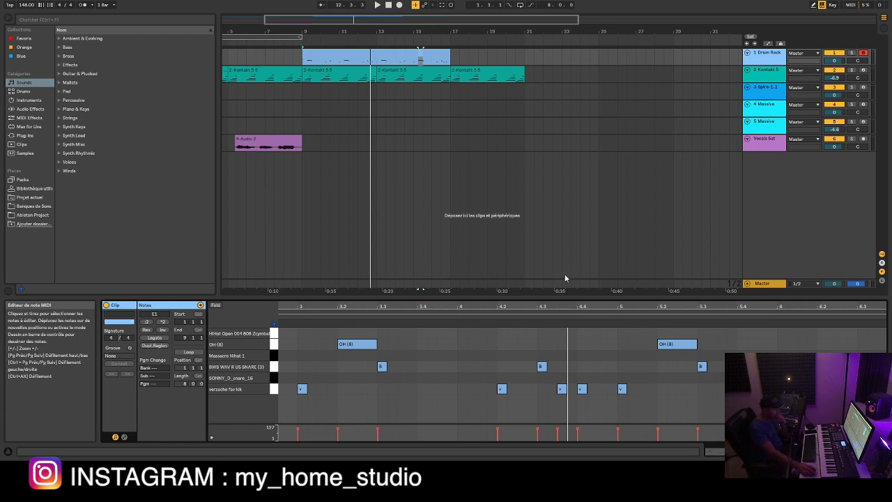
click(501, 358)
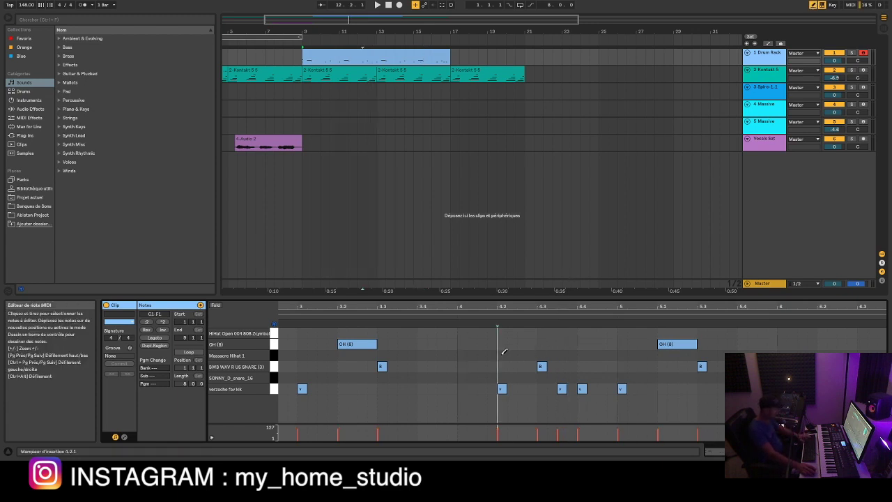
key(b)
drag(499, 354, 535, 354)
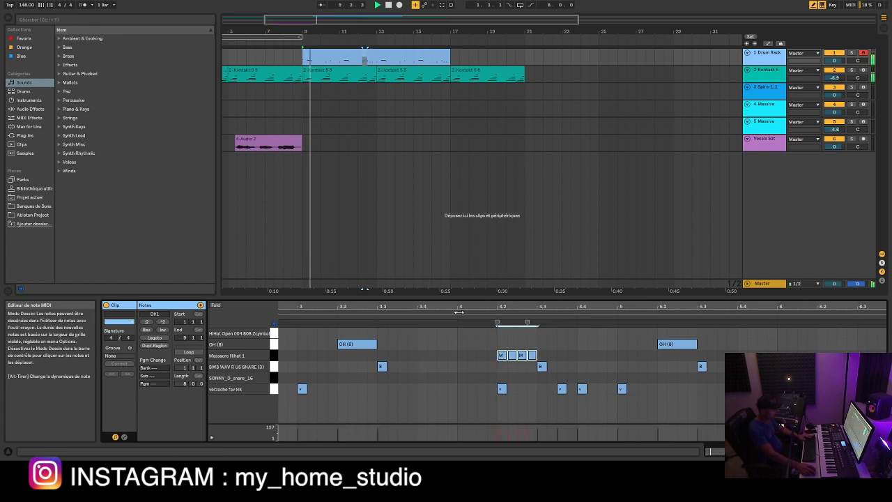
drag(479, 304, 512, 304)
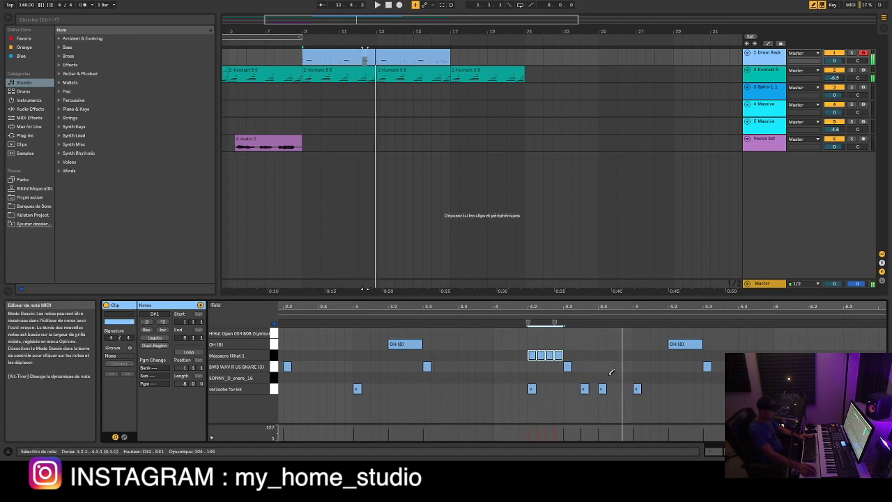
click(567, 355)
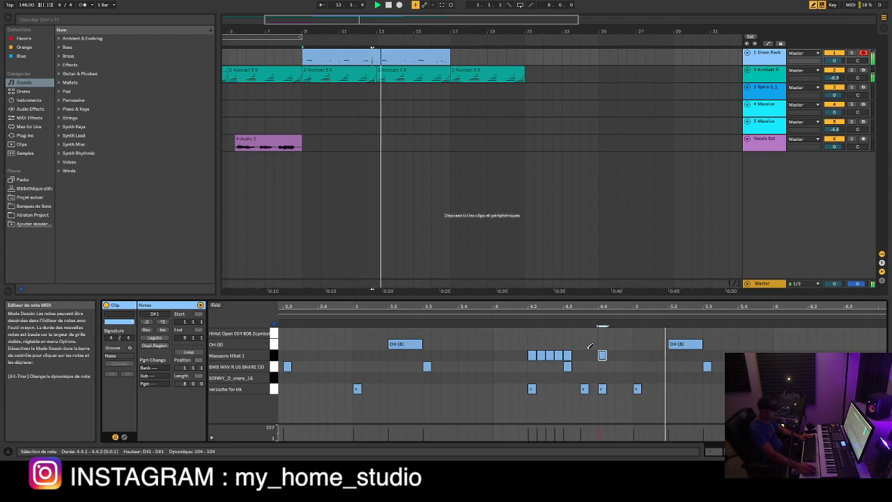
mouse_move(534, 307)
mouse_down()
mouse_move(532, 291)
mouse_move(528, 299)
mouse_up()
Step: Draw a broken Massacre Hihat 1 fill from 8.2 to 8.4 and erase the hit at 8.3.2
drag(800, 306, 782, 315)
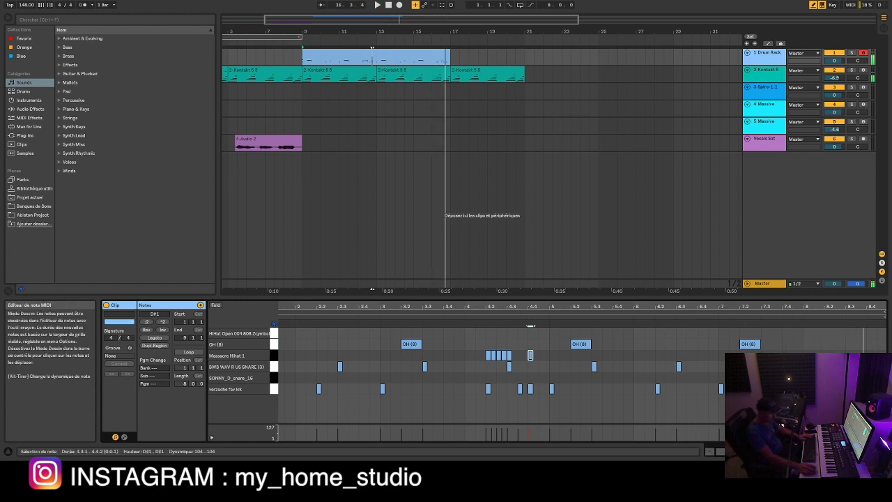
drag(864, 311, 845, 328)
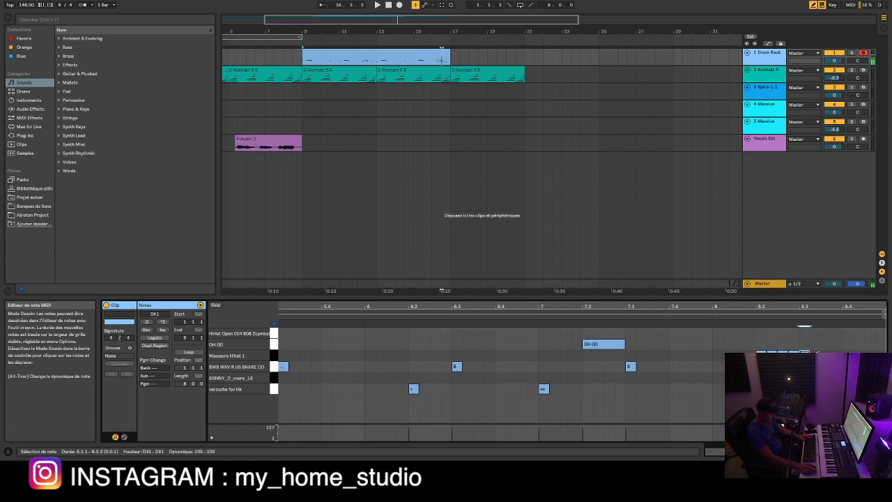
click(777, 328)
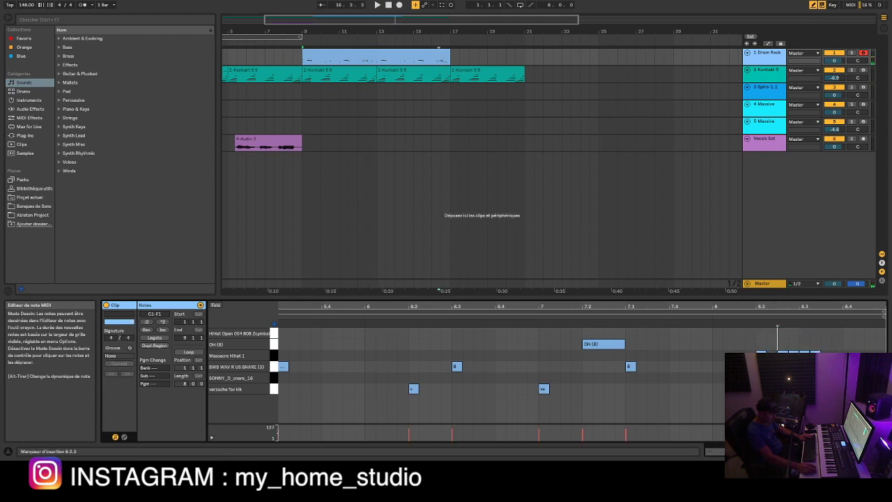
click(831, 352)
key(space)
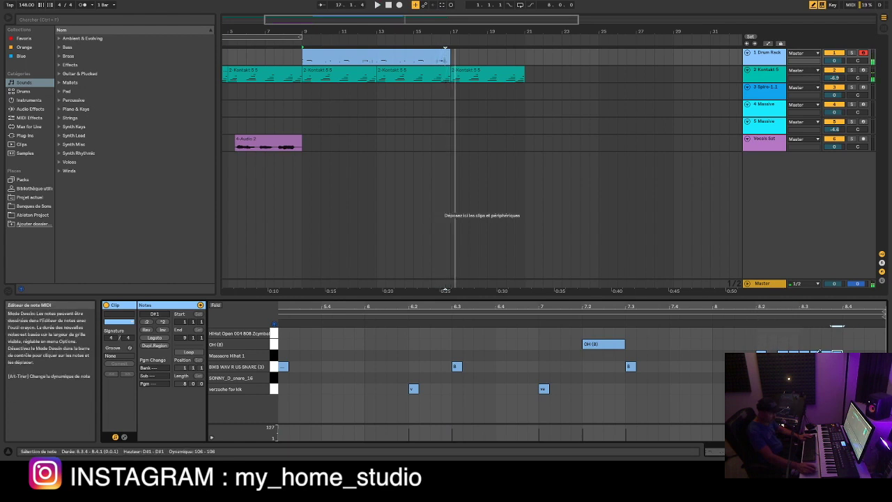
click(810, 327)
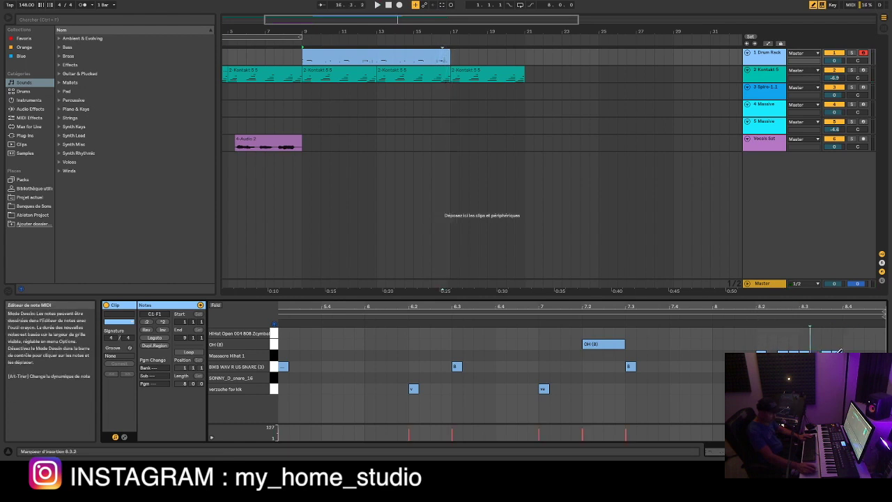
key(ctrl+a)
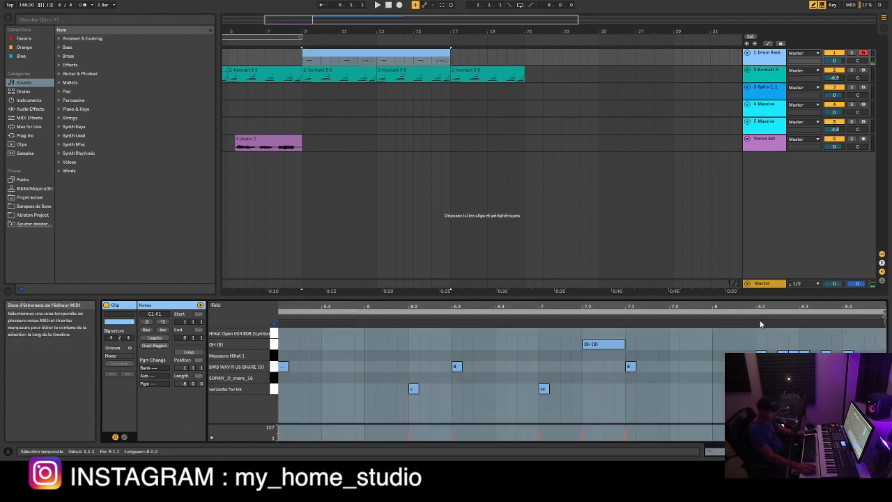
Step: Add a SONNY_D_snare_16 hit at 8.1.3 and audition the end of the drum clip
key(space)
click(747, 376)
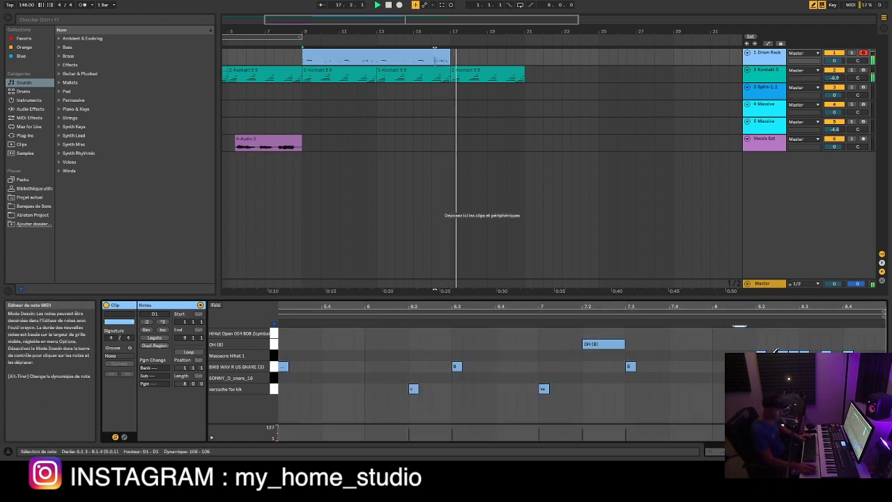
key(space)
key(space)
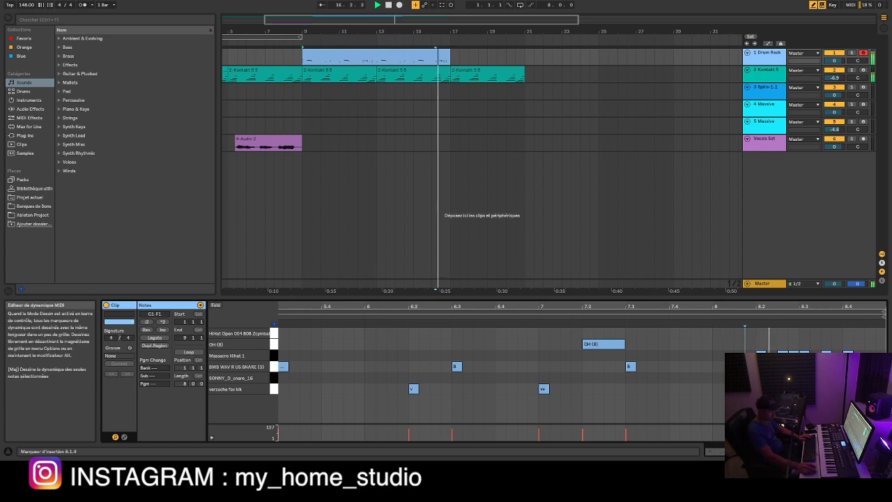
key(space)
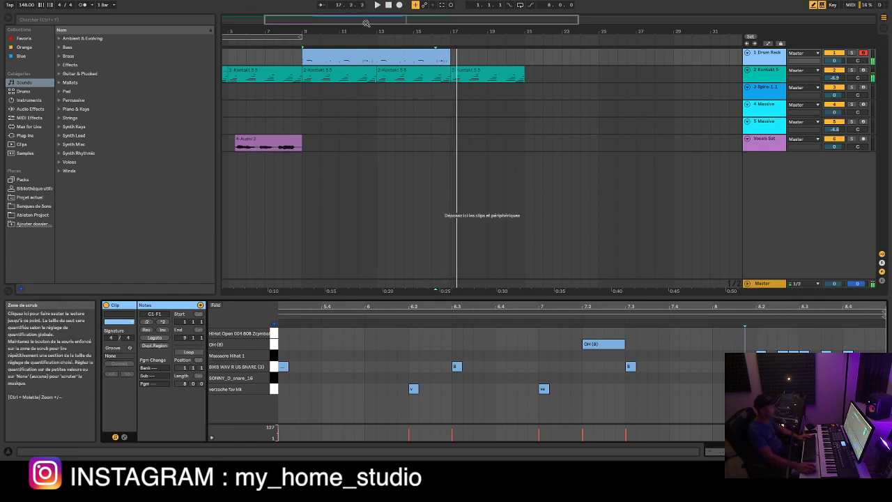
Step: Duplicate the eight-bar drum clip so the copy starts at bar 17
drag(396, 31, 375, 30)
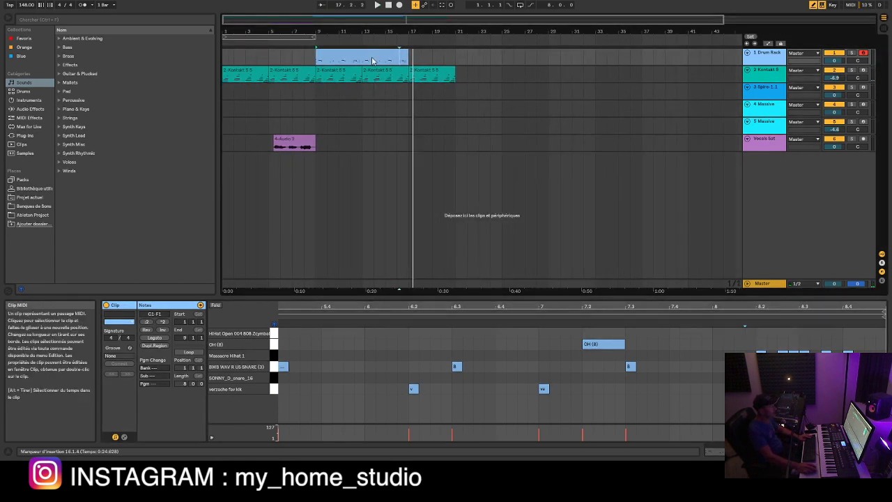
click(373, 60)
click(373, 54)
key(ctrl+d)
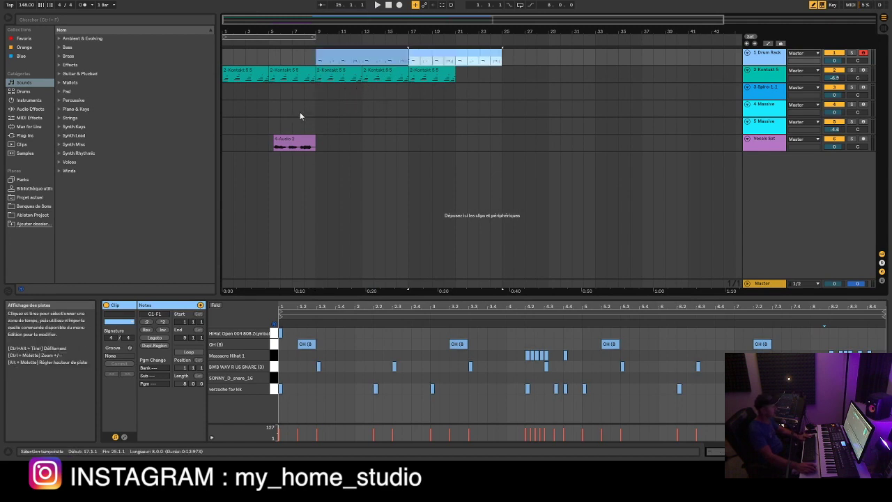
Step: Play the arrangement from bar 1 and shorten the second drum clip so it ends at bar 21 with the chords
click(253, 78)
key(space)
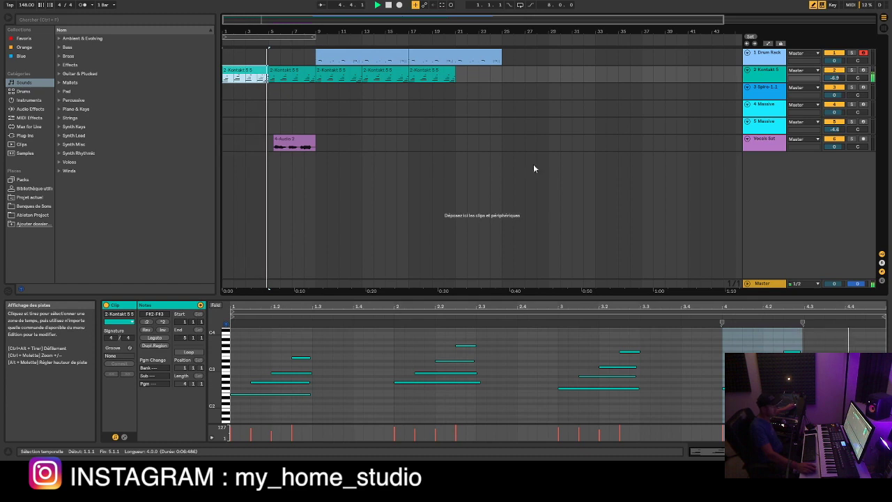
click(753, 147)
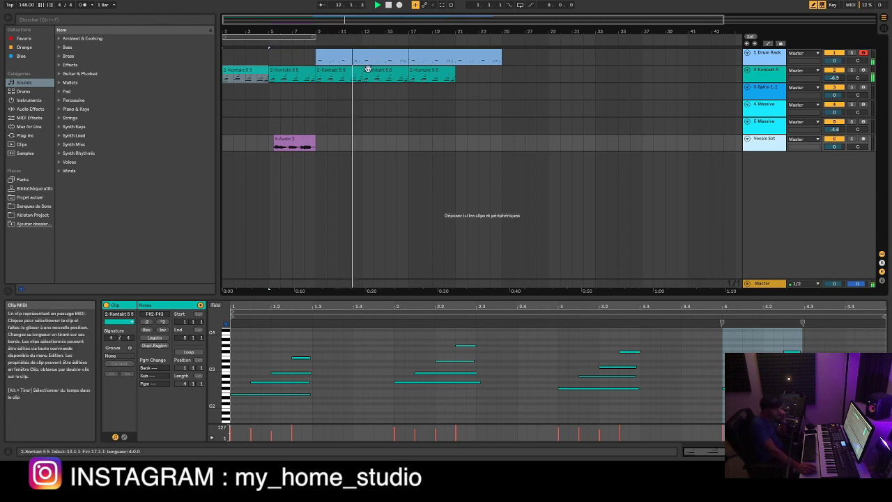
click(433, 71)
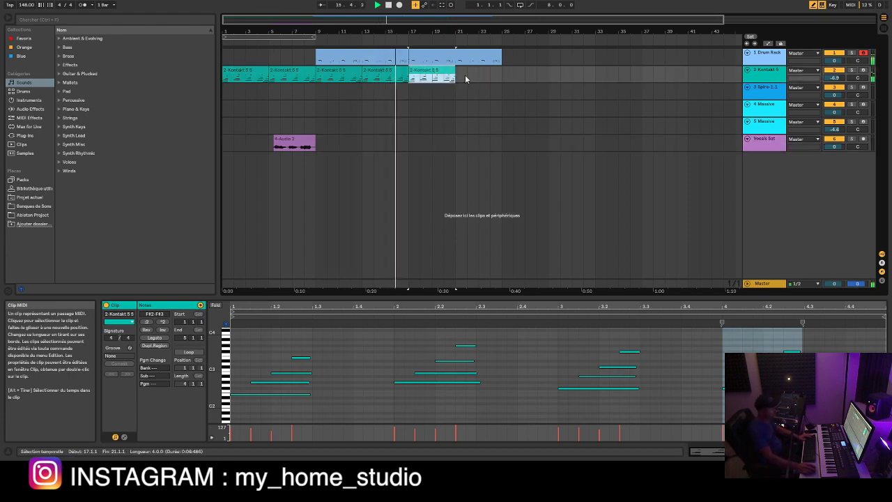
drag(501, 53, 456, 53)
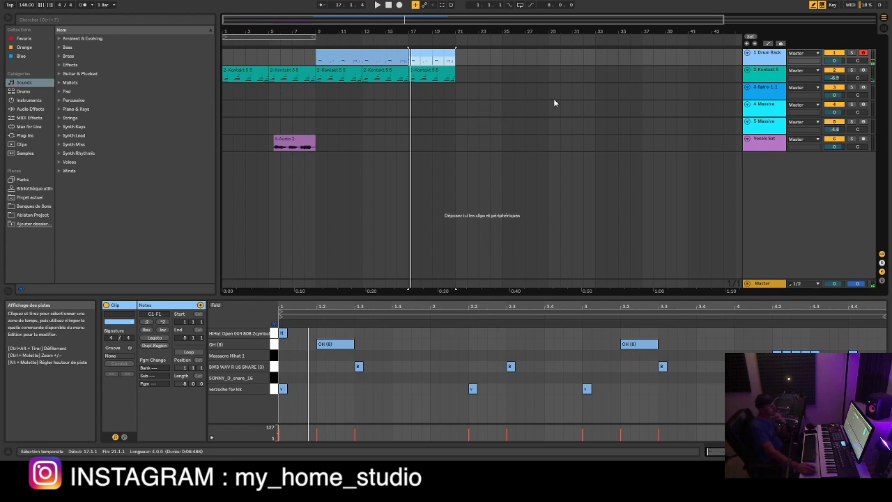
Step: Arm the Spire-1.1 track and record a MIDI part over the beat up to bar 21
click(863, 88)
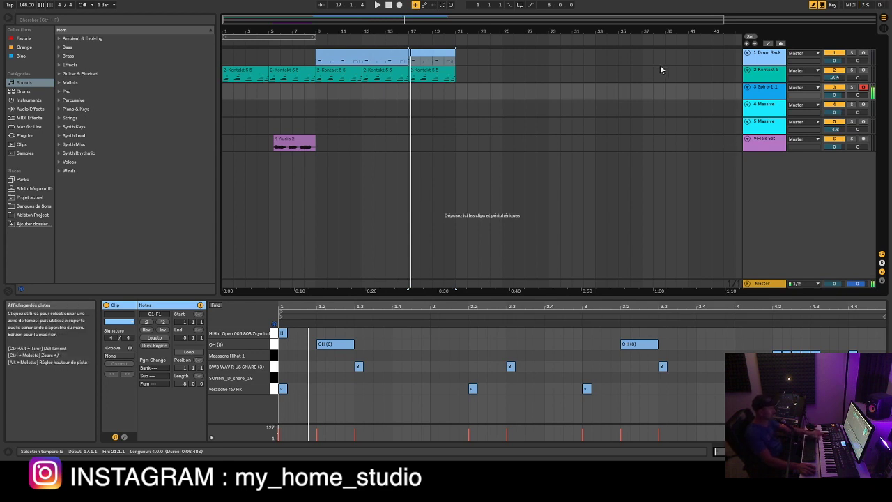
click(385, 93)
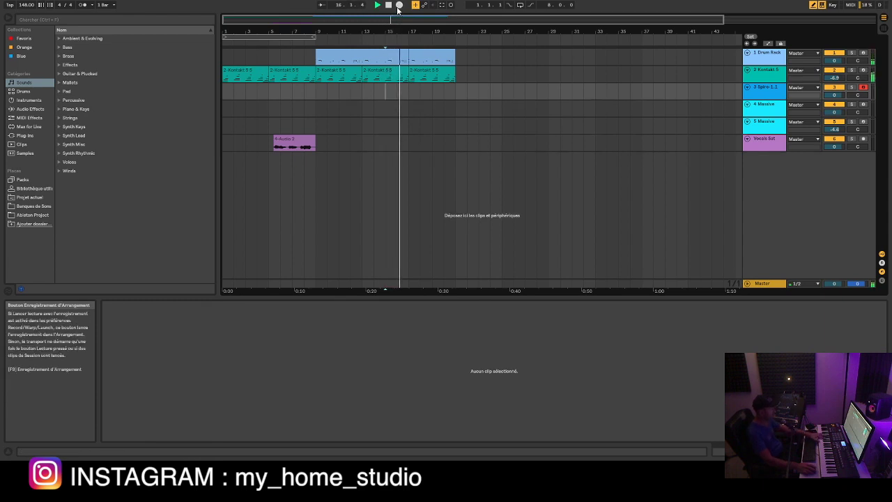
click(399, 5)
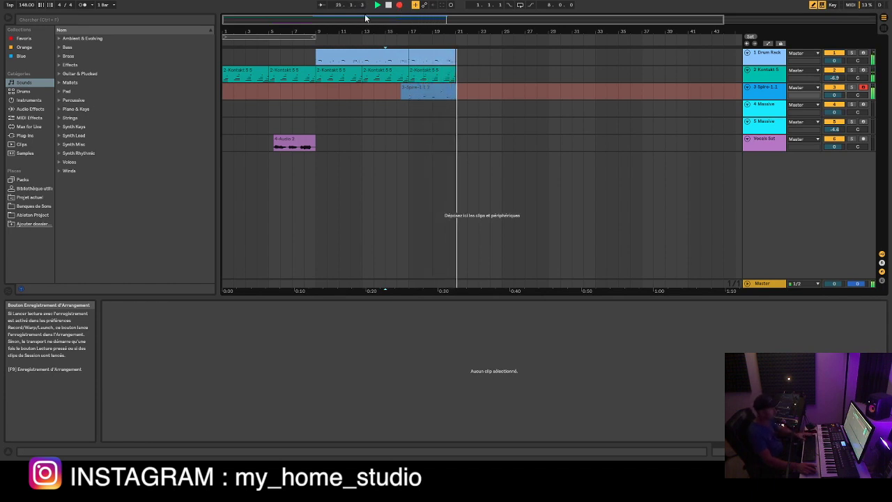
key(space)
Step: Trim the start of the recorded Spire clip to bar 17
drag(443, 32, 442, 64)
click(468, 86)
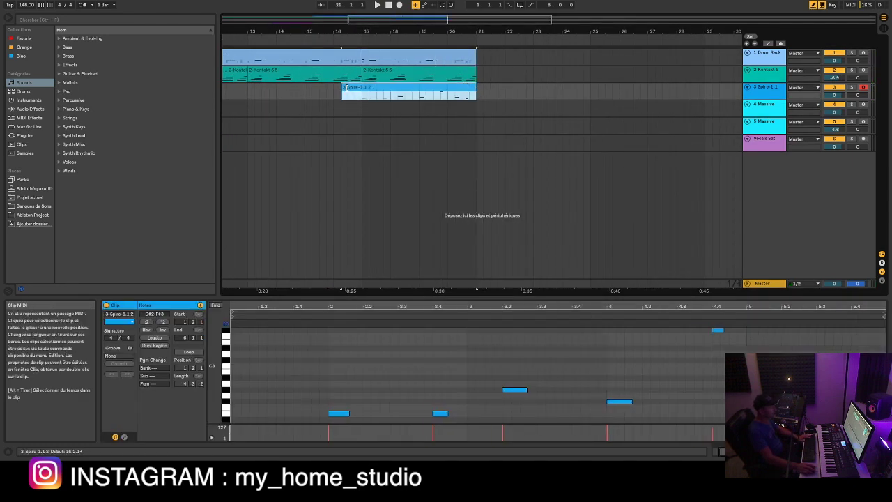
drag(347, 87, 362, 90)
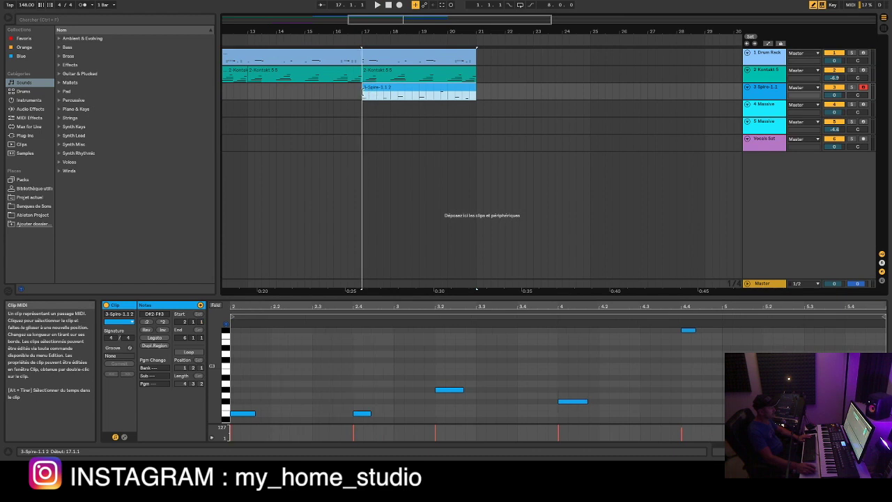
Step: Loop the arrangement from bar 17 to bar 21 and play the Spire clip with its notes in view
click(460, 71)
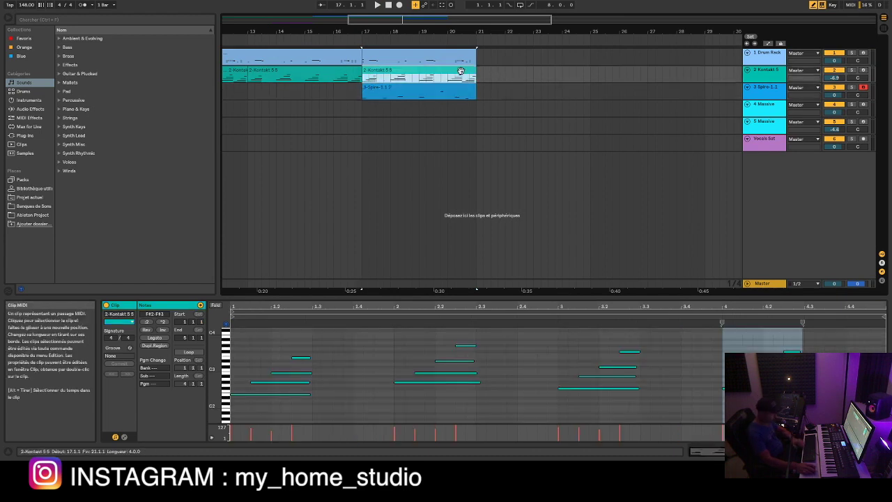
click(450, 92)
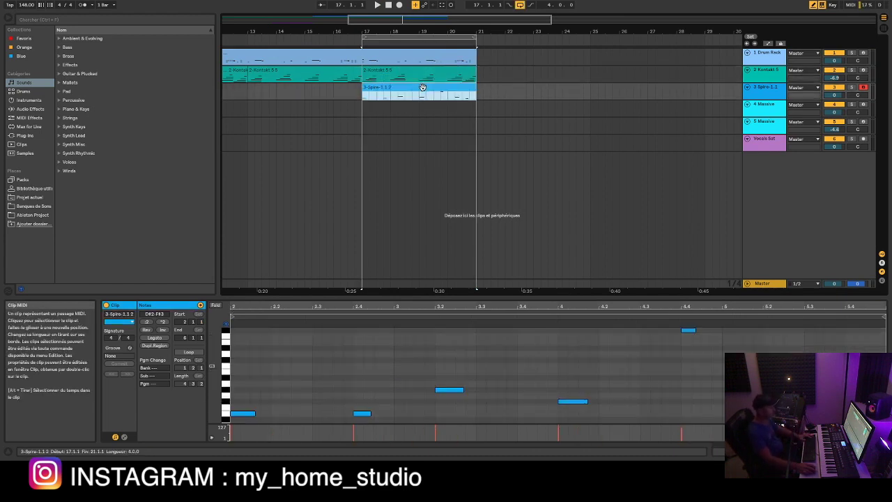
key(ctrl+l)
drag(217, 358, 205, 358)
key(space)
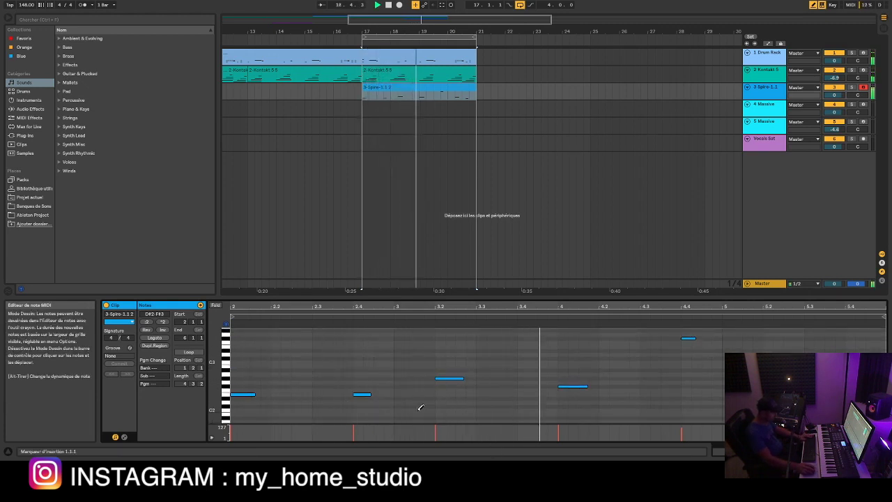
Step: Leave draw mode, move the Spire clip's F#3 note at 4.4 down to F#2 and audition it
click(687, 337)
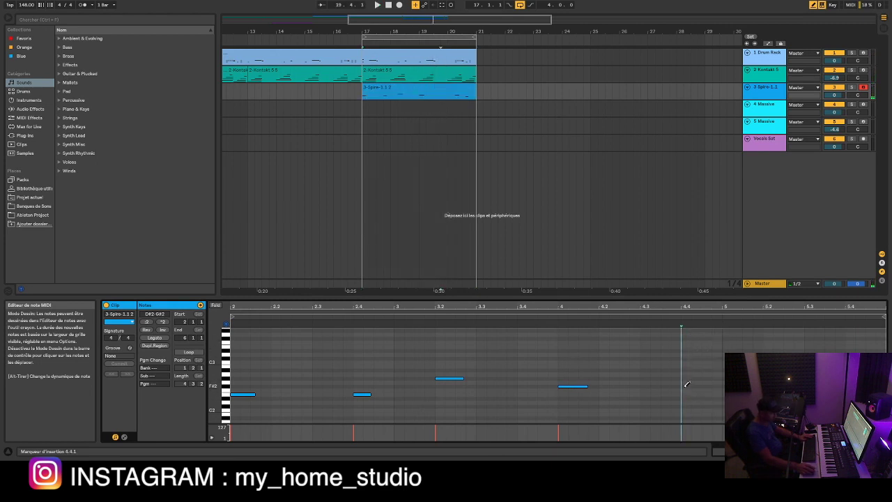
key(b)
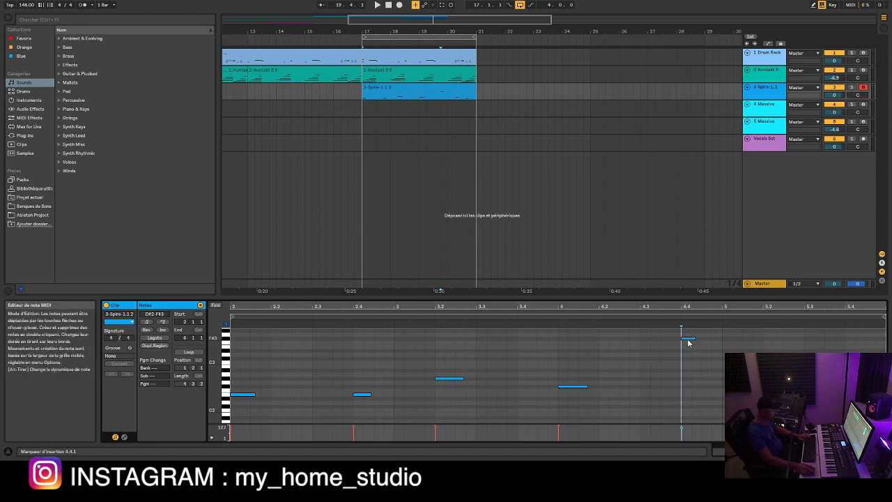
drag(687, 341, 690, 369)
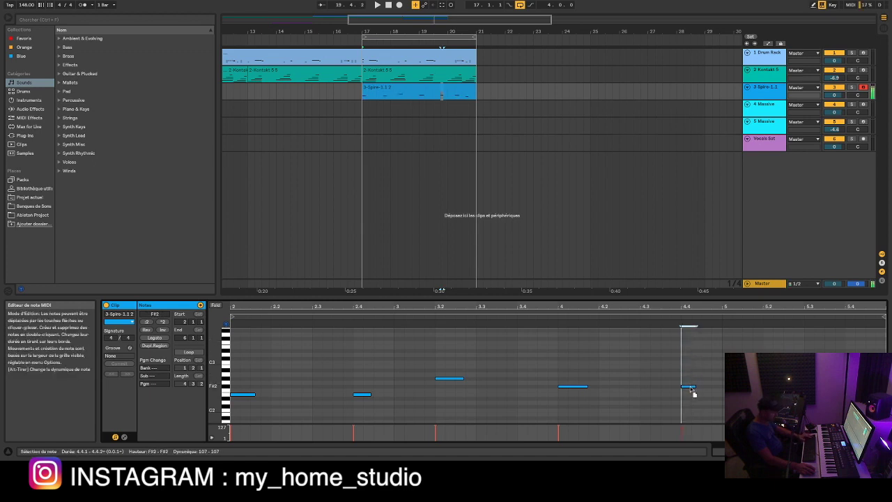
key(space)
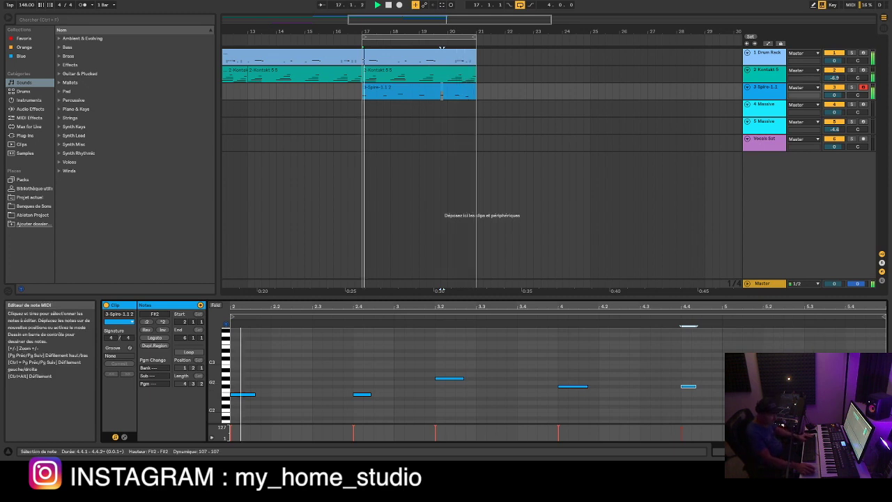
Step: Check the Spire clip's F#2 note at 5.2 and D#2 note at 5.3 while playing the loop
click(773, 327)
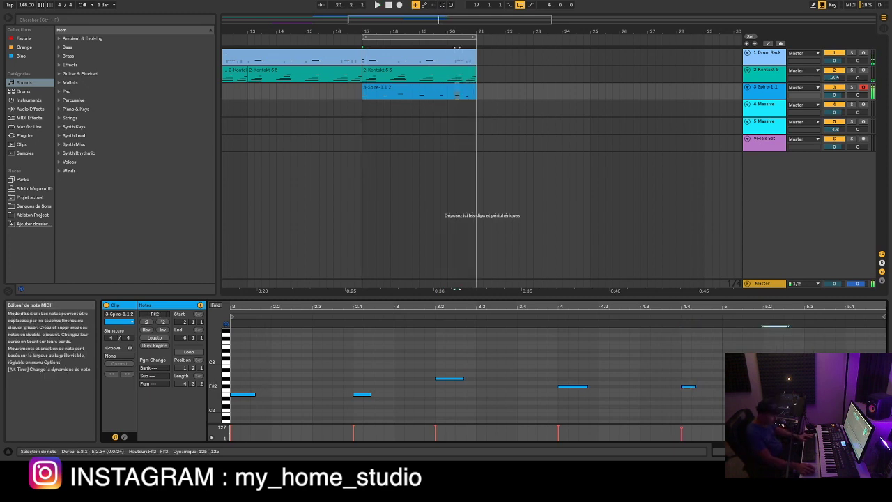
key(ctrl+a)
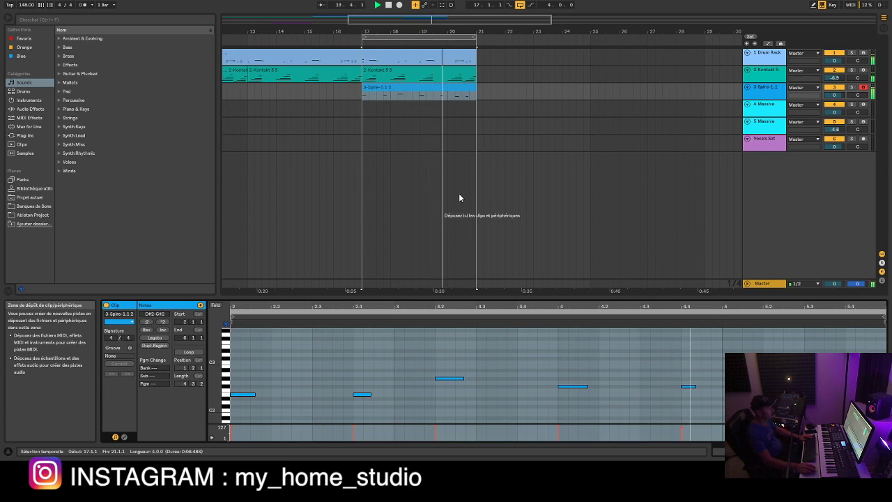
key(space)
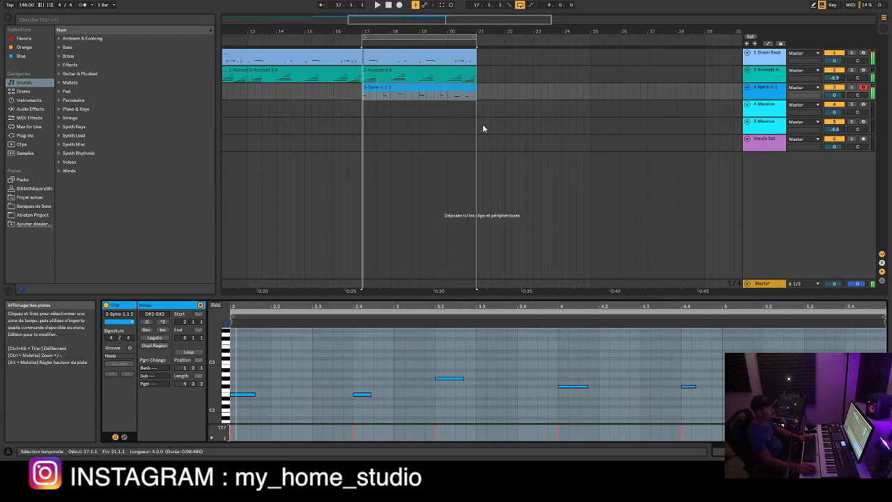
click(458, 85)
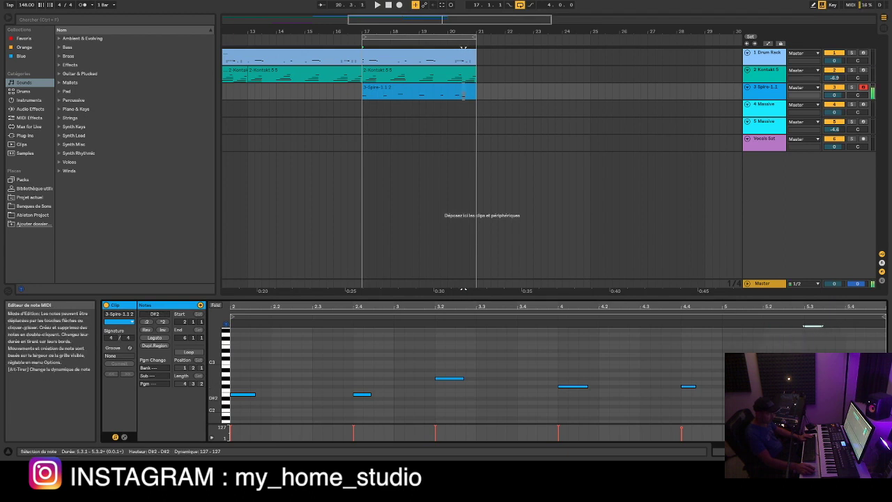
key(space)
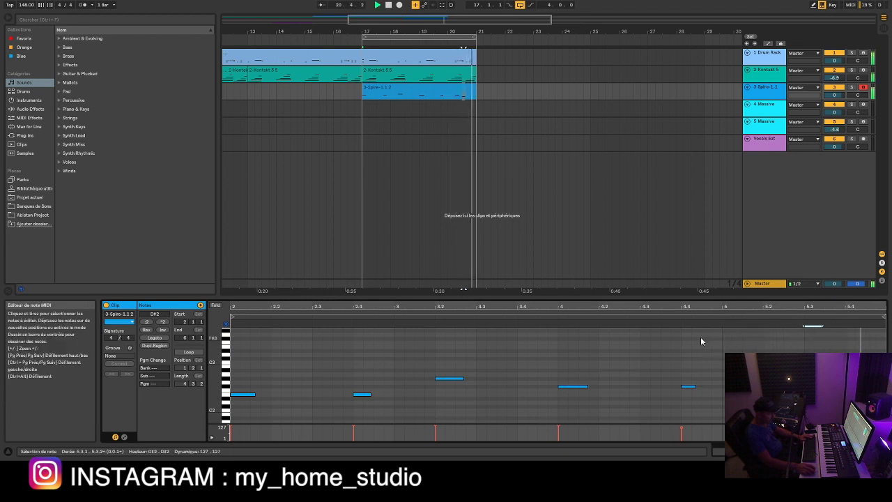
Step: Listen to the looped bars 17 to 21 and check the track levels in the Session mixer
click(424, 104)
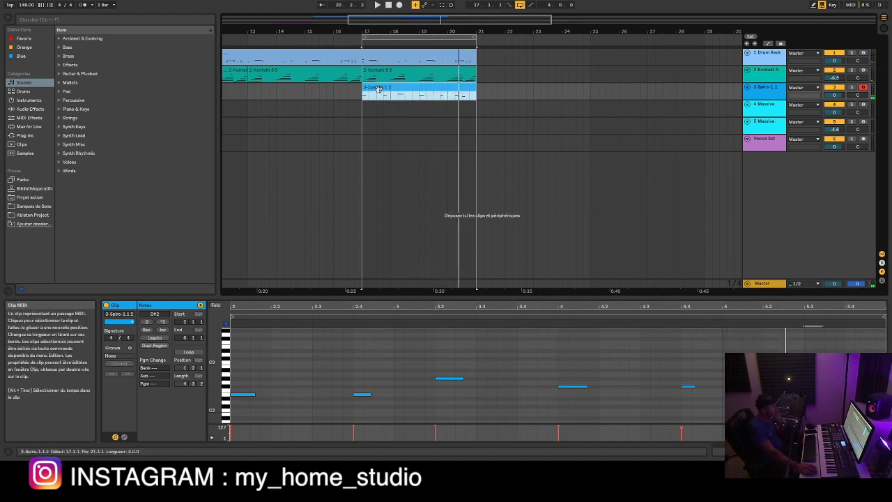
key(Tab)
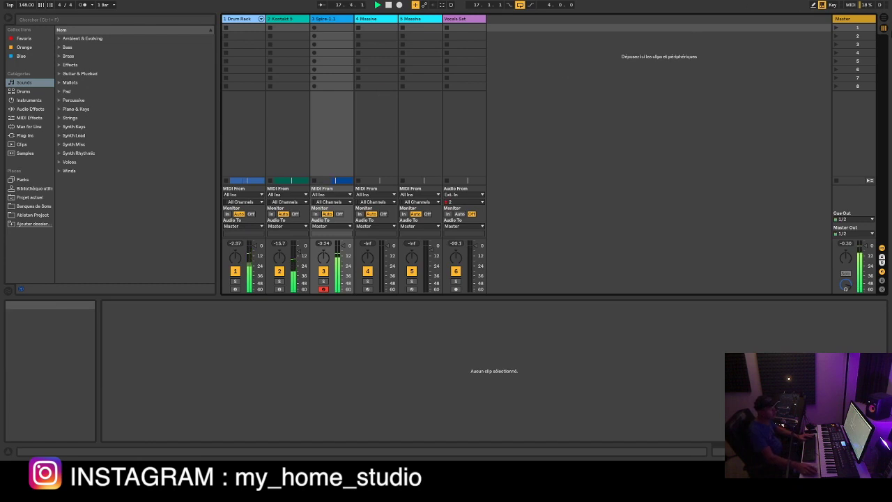
key(Tab)
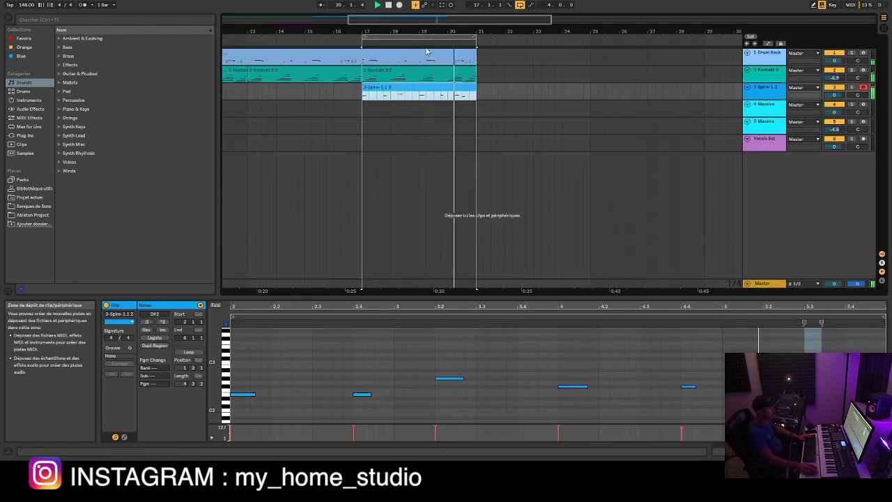
mouse_move(415, 31)
mouse_down()
mouse_move(402, 13)
mouse_move(364, 32)
mouse_up()
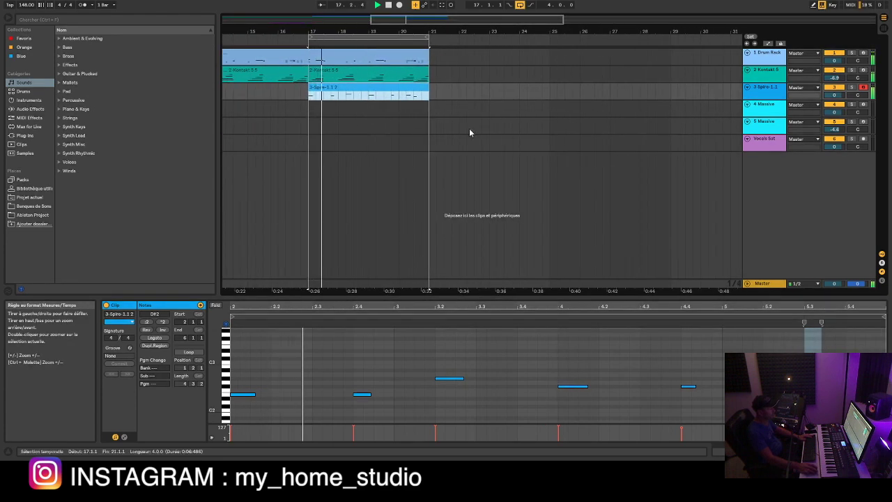
key(space)
click(427, 98)
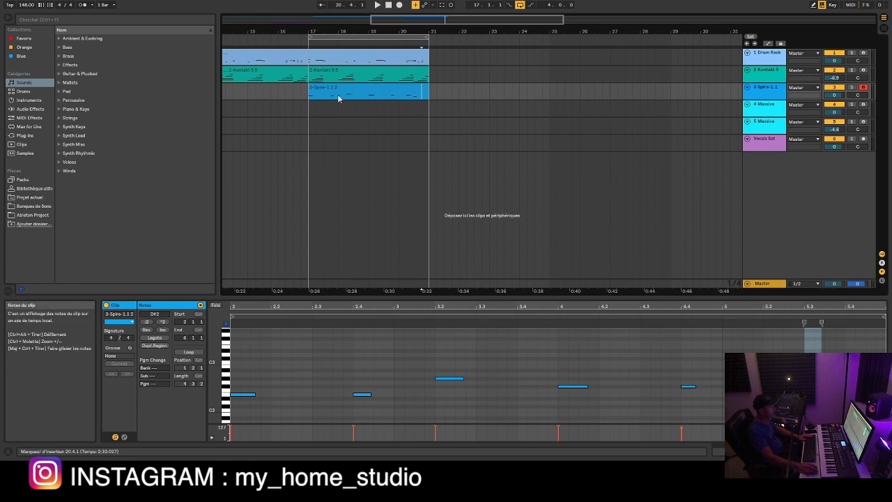
Step: Duplicate the Drum Rack, Kontakt and Spire clips of bars 17 to 21 so the copies start at bar 21
click(312, 89)
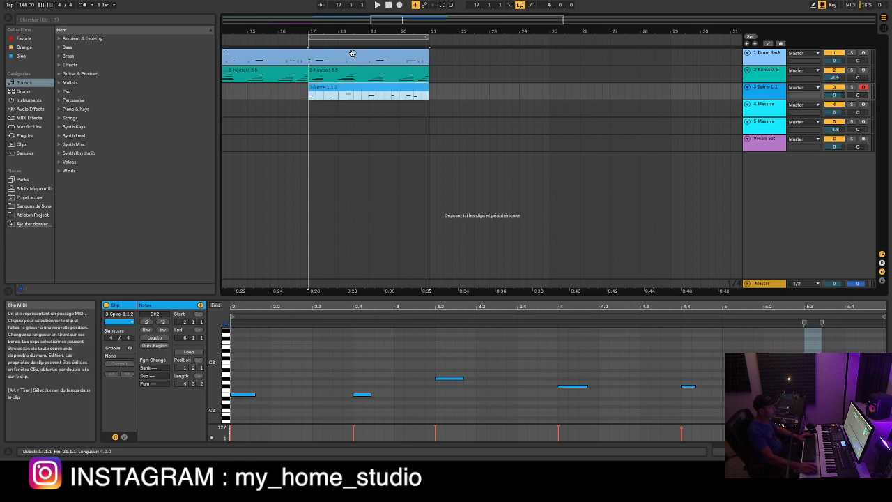
shift+click(352, 54)
key(ctrl+d)
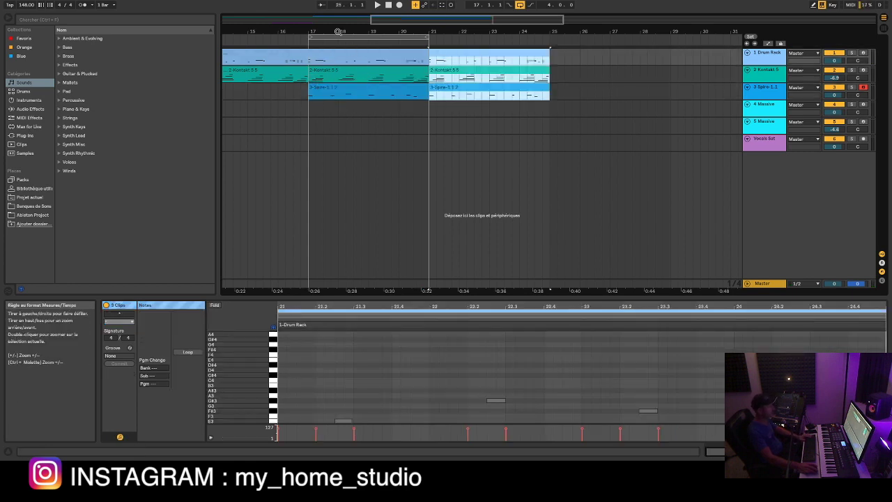
Step: Play the arrangement from bar 9 and turn off the arrangement loop
drag(339, 31, 339, 21)
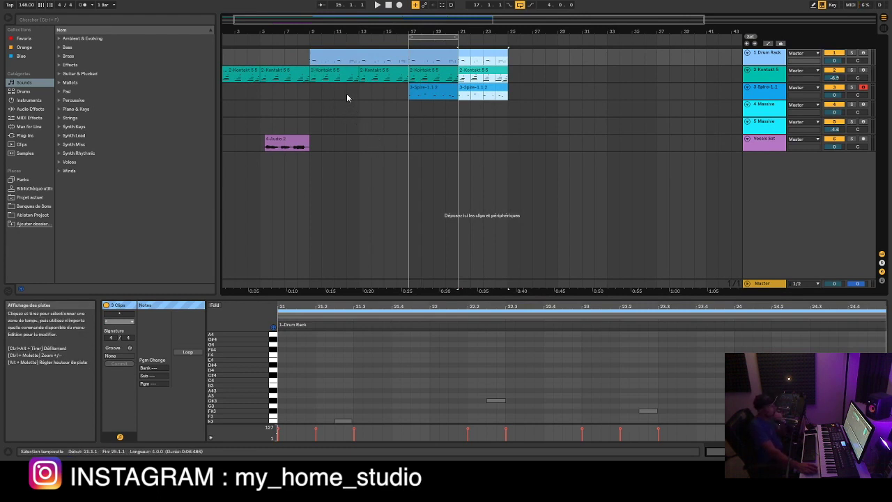
click(310, 98)
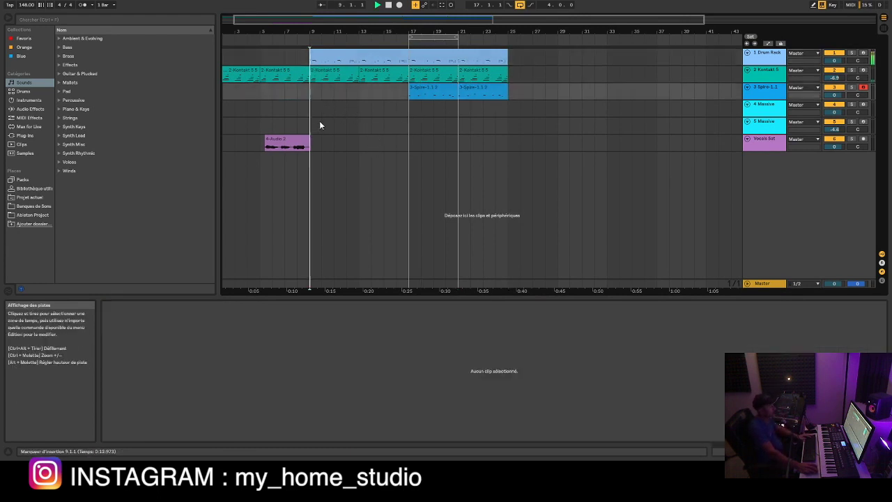
key(space)
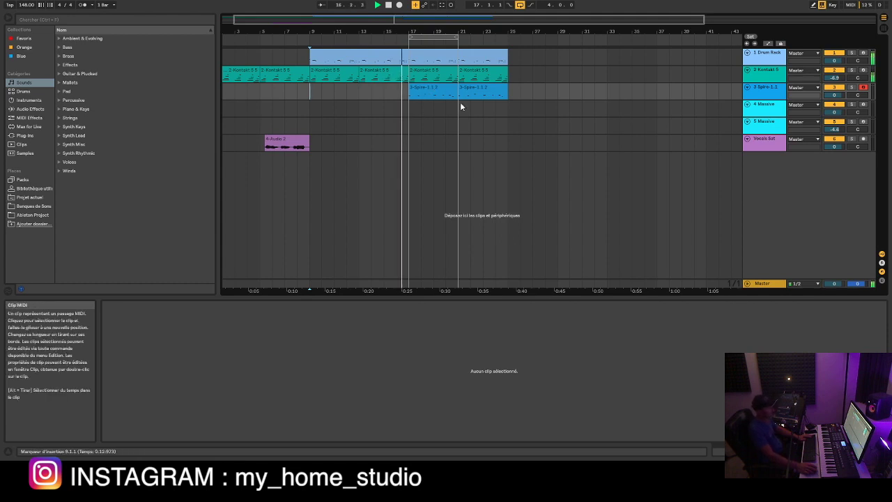
click(519, 5)
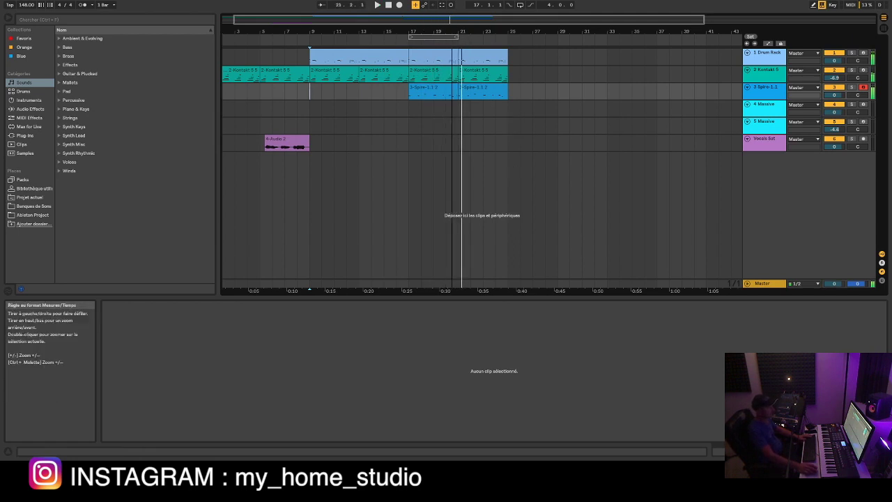
Step: Draw a kick note at 3.4 on the verzache fav kik row of the Drum Rack clip at bar 17 and audition it
drag(457, 35, 448, 50)
double_click(443, 53)
key(space)
key(space)
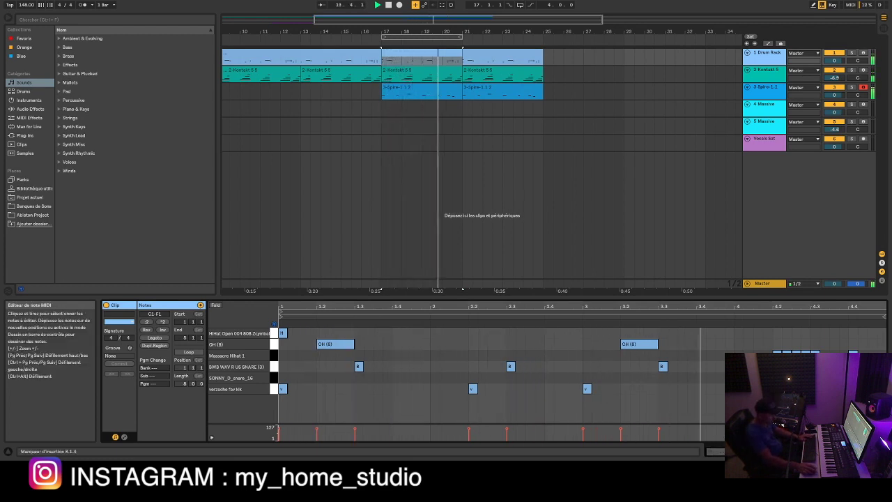
key(b)
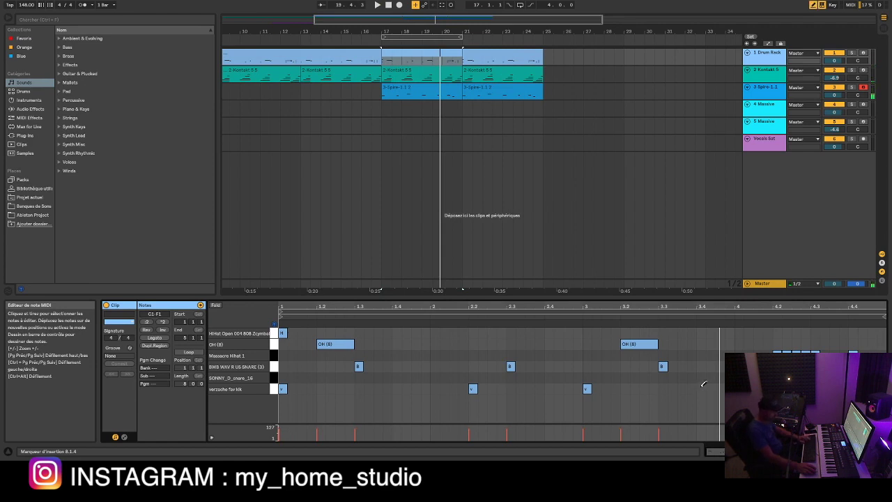
click(700, 388)
key(space)
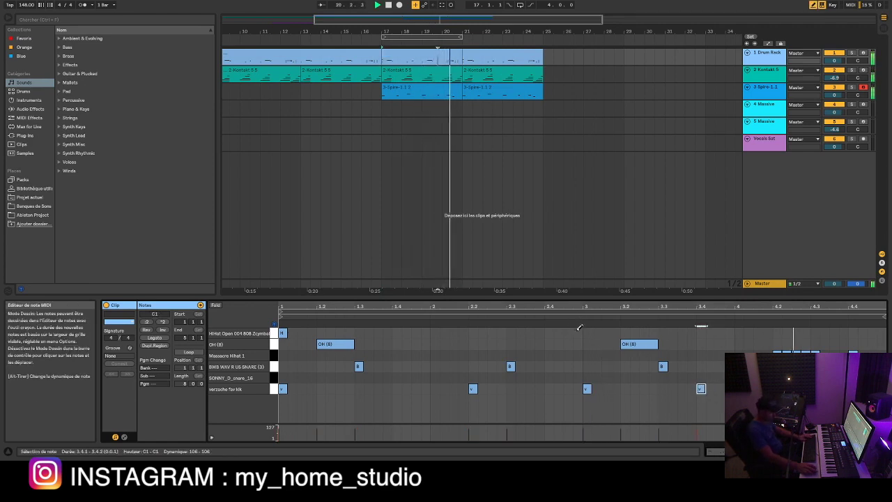
Step: Duplicate the edited Drum Rack clip from bar 17 over the drum clip at bar 21
click(497, 61)
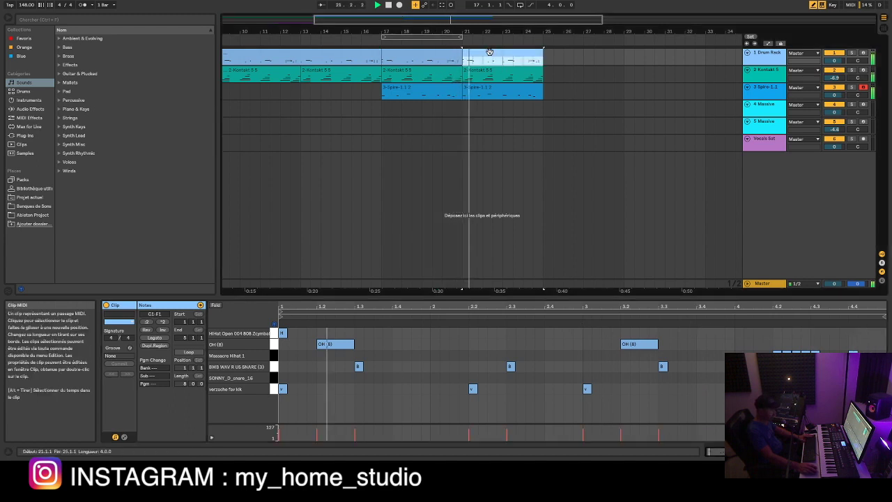
click(525, 114)
click(419, 53)
key(space)
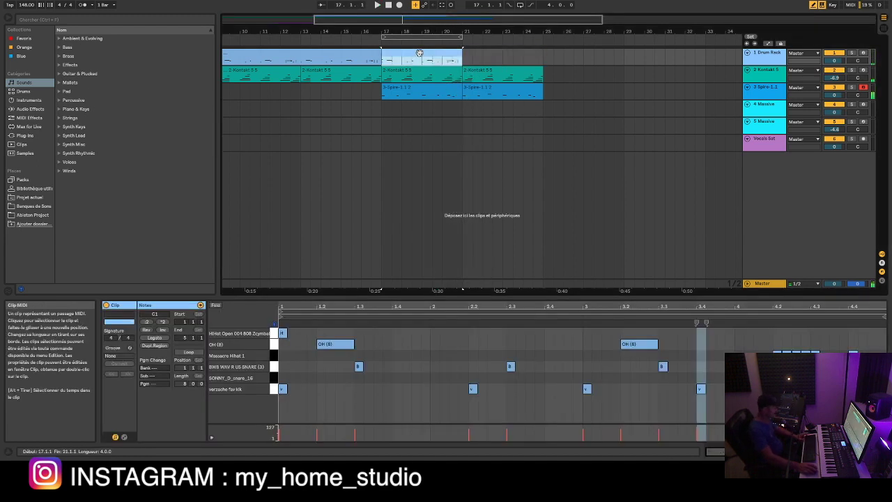
key(ctrl+d)
Step: Duplicate the Drum Rack, Kontakt and Spire clips of bars 17 to 25 so the copies fill bars 25 to 33
drag(496, 31, 474, 21)
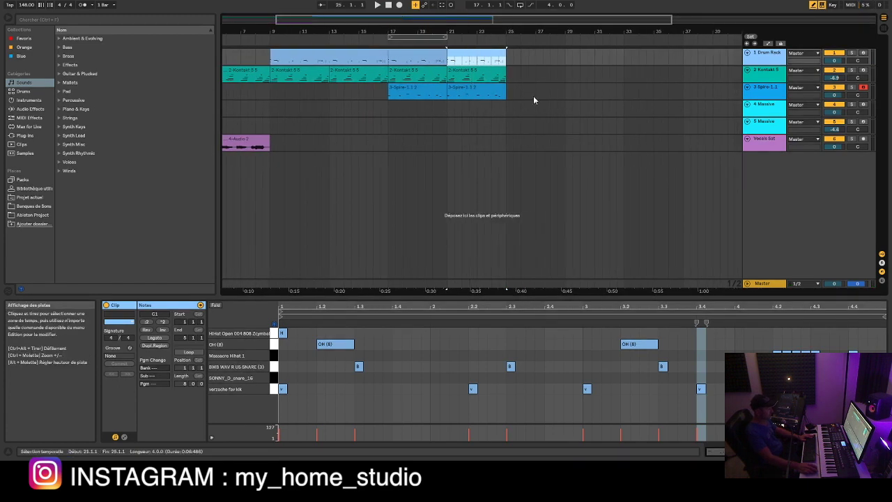
drag(510, 99, 390, 53)
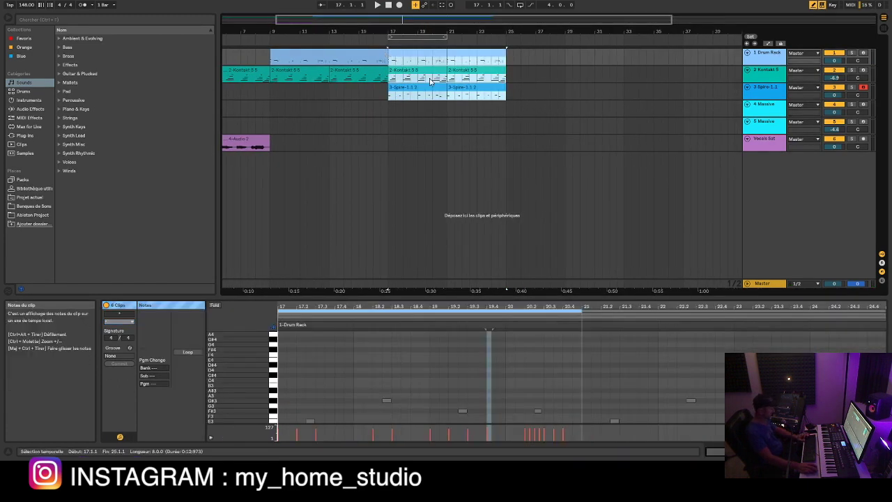
key(ctrl+d)
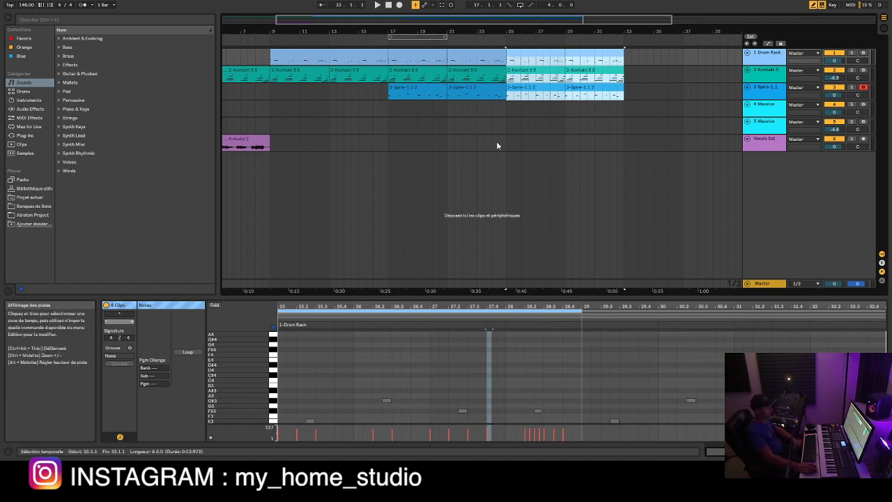
click(617, 126)
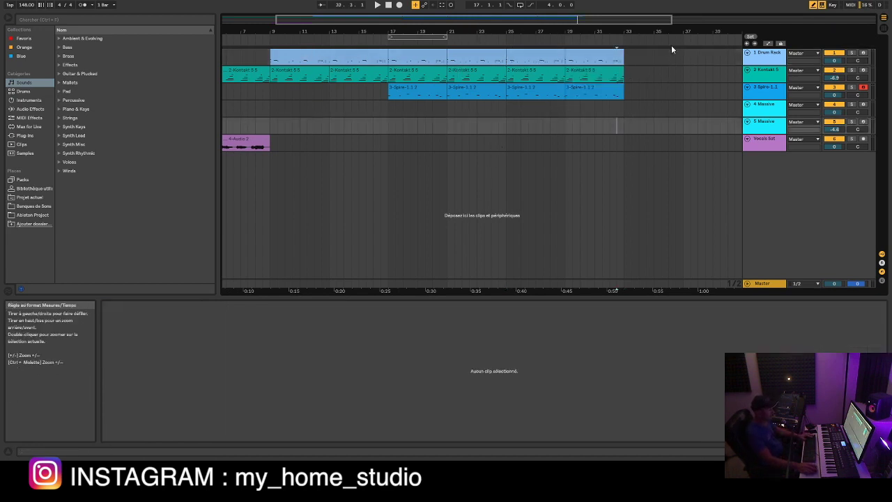
Step: Shorten the last Spire and Drum Rack clips to end at bar 32 and audition the break
drag(656, 31, 659, 67)
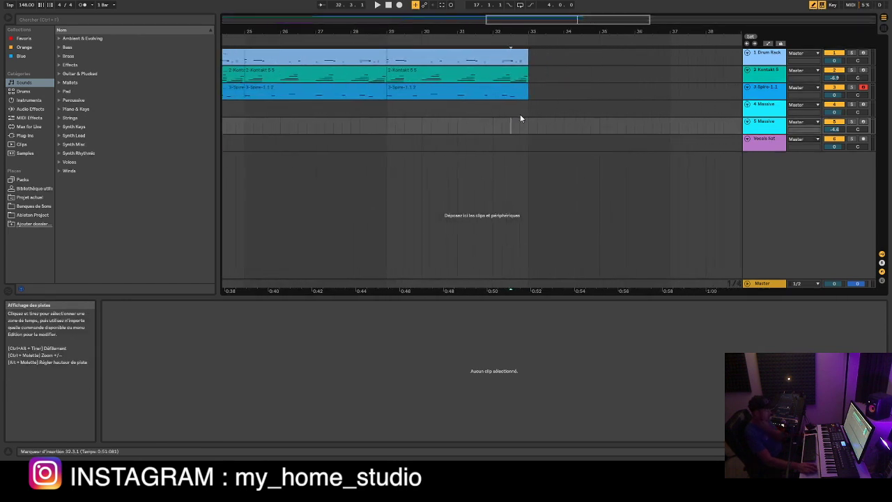
click(519, 87)
drag(527, 87, 492, 89)
click(523, 60)
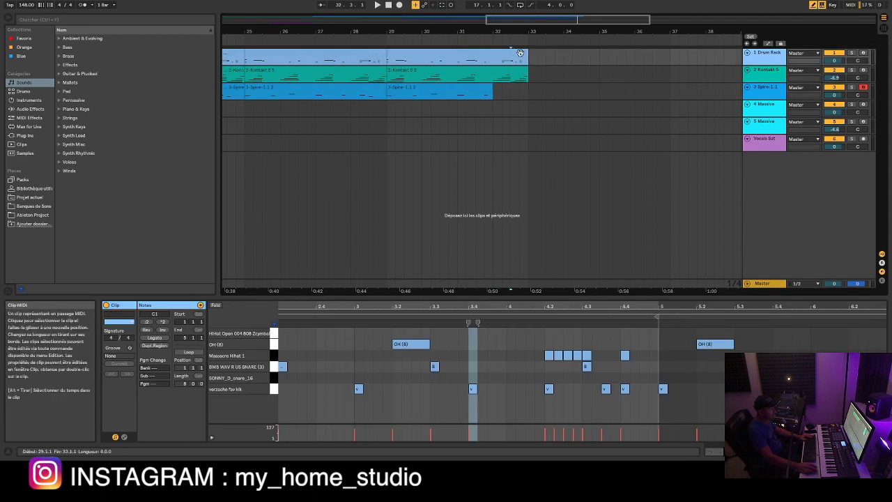
drag(528, 59, 493, 58)
click(446, 78)
key(space)
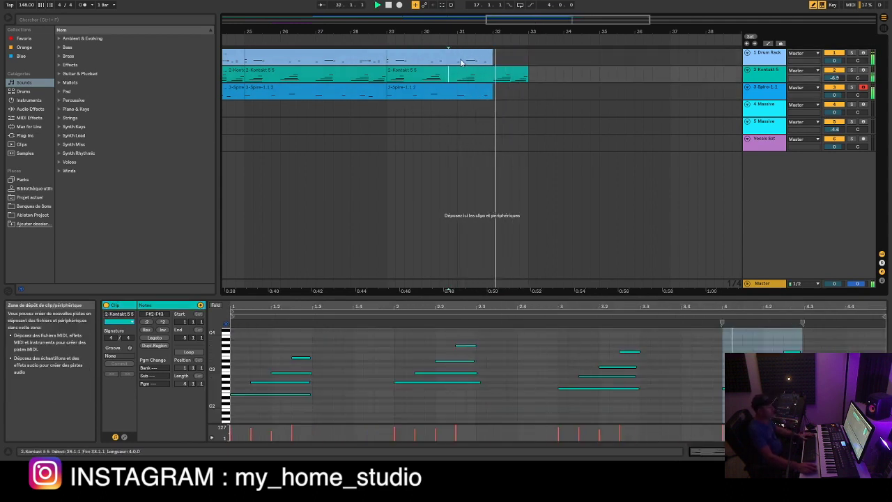
Step: Copy the Drum Rack, Kontakt and Spire clips of bars 17 to 21 to bar 33
drag(446, 28, 447, 13)
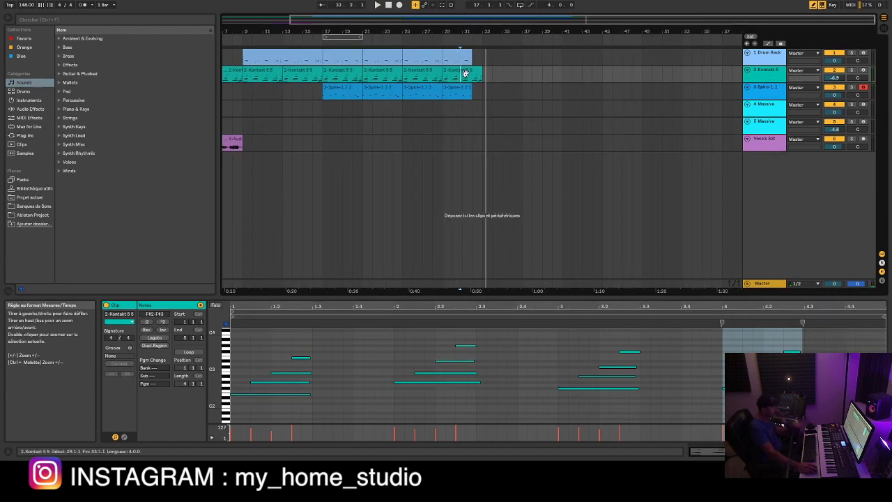
click(327, 94)
shift+click(338, 55)
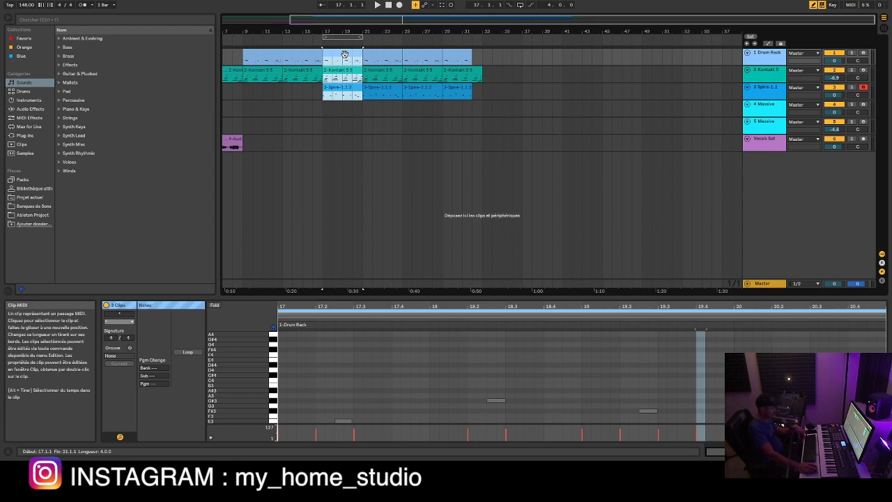
drag(344, 54, 506, 55)
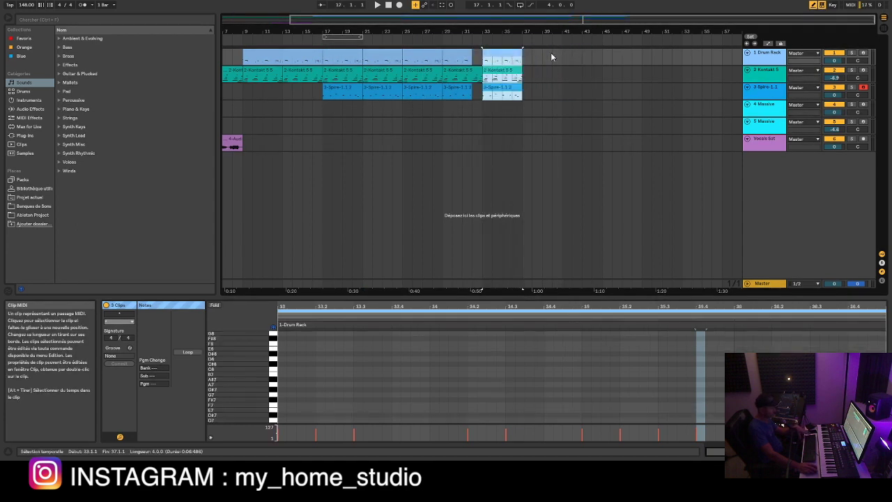
Step: Draw eighth-note Massacre Hihat 1 hits, plus an extra hit at 1.2.4, in the Drum Rack clip at bar 33 and play it back
click(551, 57)
click(502, 56)
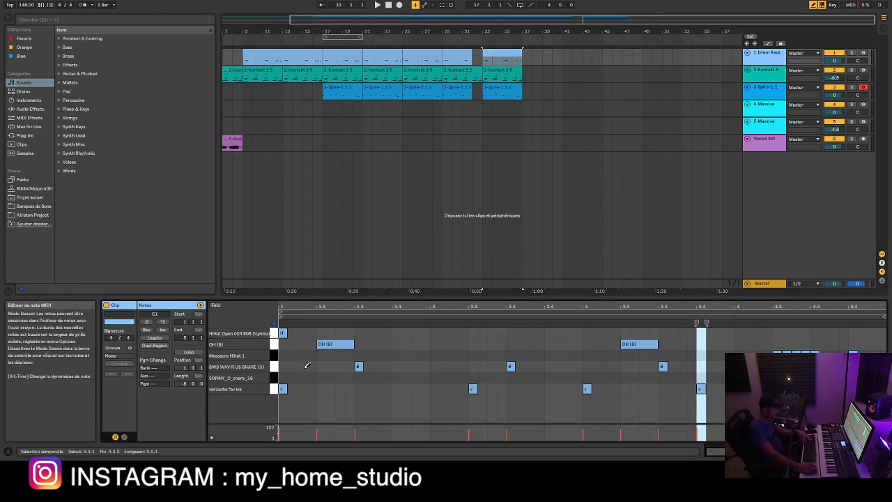
click(284, 354)
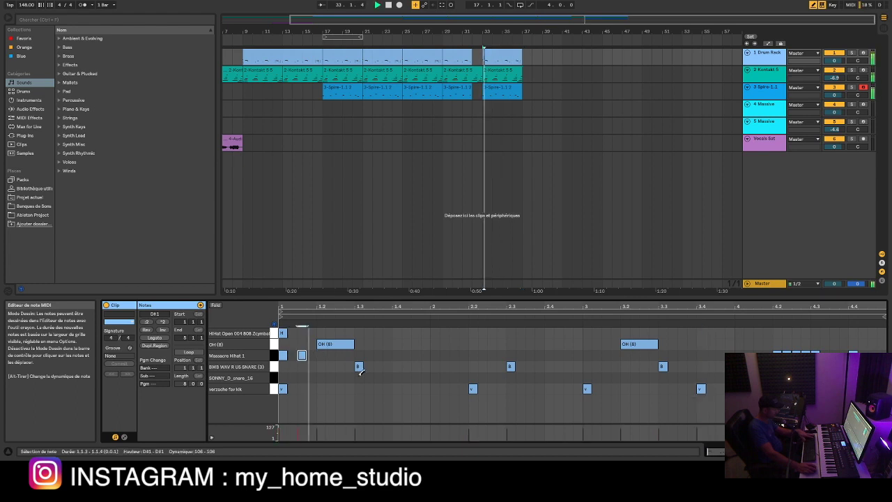
click(321, 355)
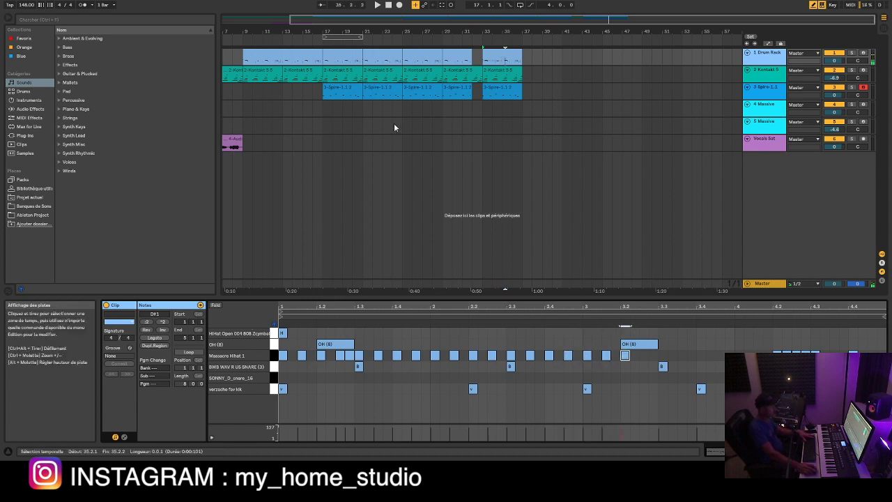
click(502, 72)
key(space)
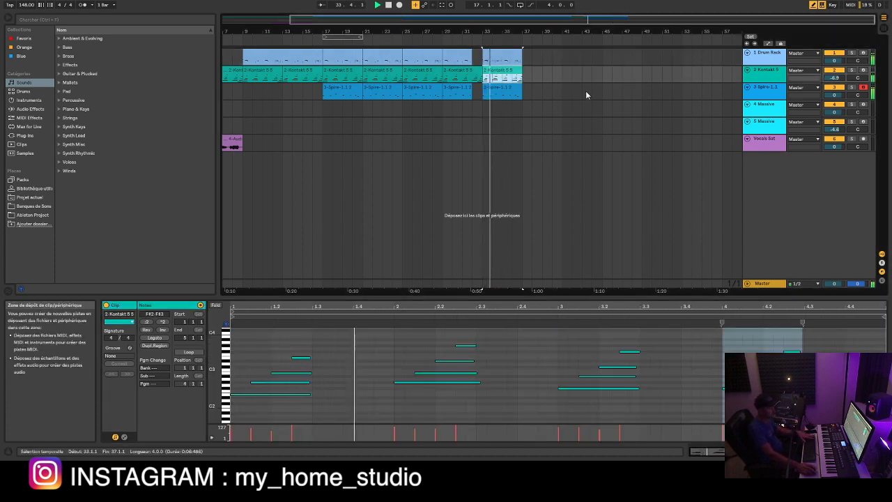
Step: Continue the eighth-note Massacre Hihat 1 hits through bar 3 into bar 4 of the Drum Rack clip at bar 33
double_click(505, 71)
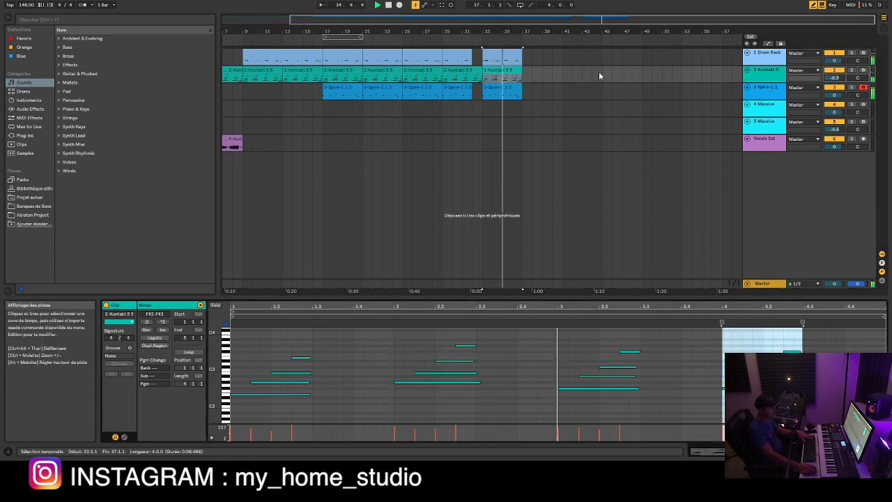
double_click(503, 56)
key(space)
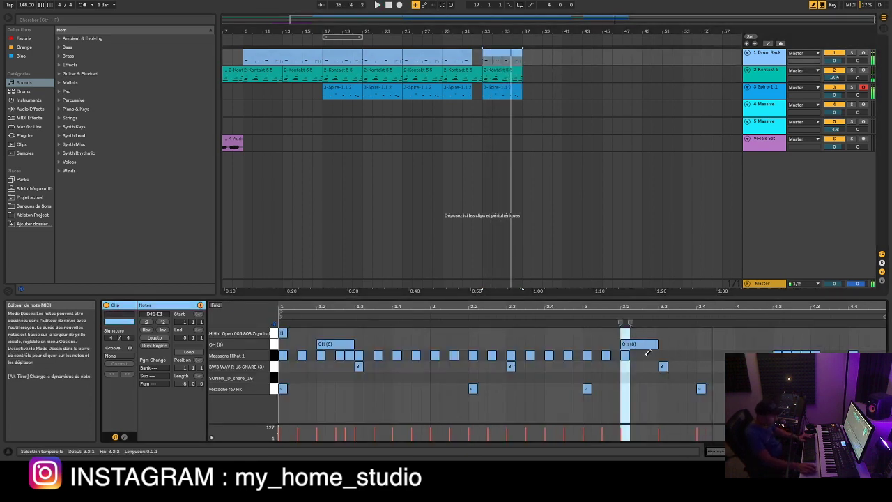
click(645, 355)
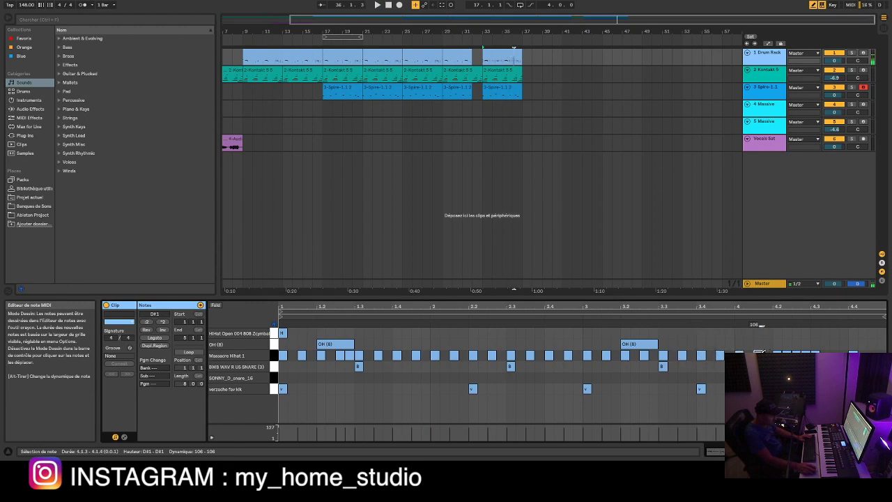
Step: Draw a thirty-second-note Massacre Hihat 1 roll from 4.2 to 4.3, play it, and add the closing hits up to 4.4.4
drag(819, 306, 634, 336)
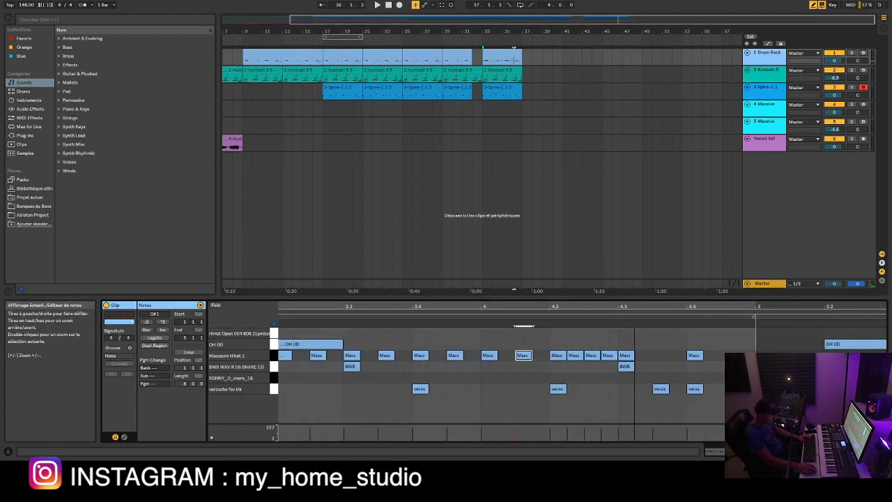
click(556, 356)
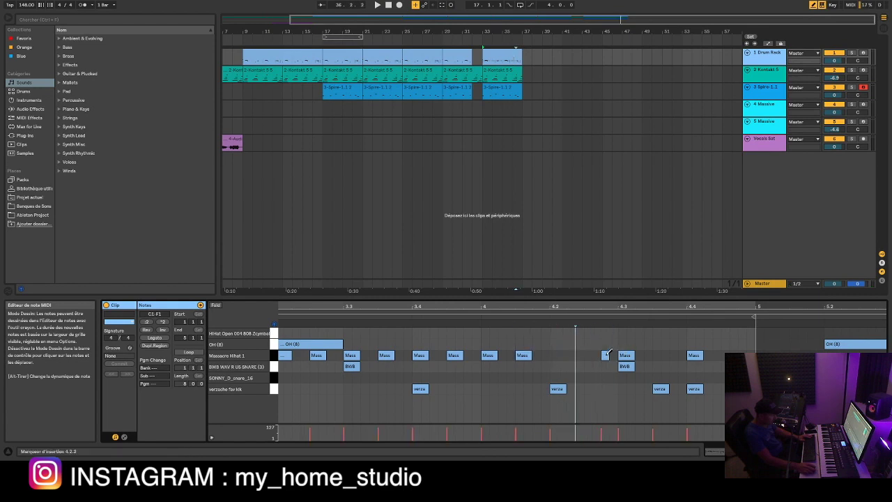
drag(558, 356, 590, 356)
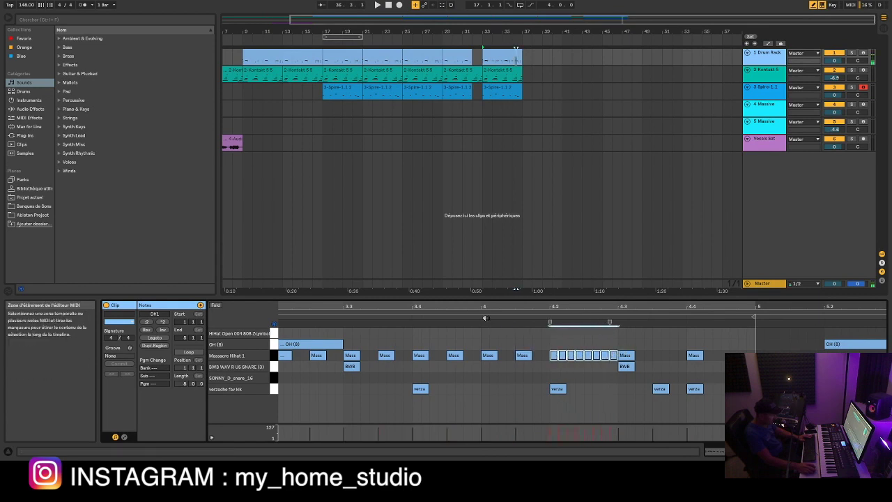
key(space)
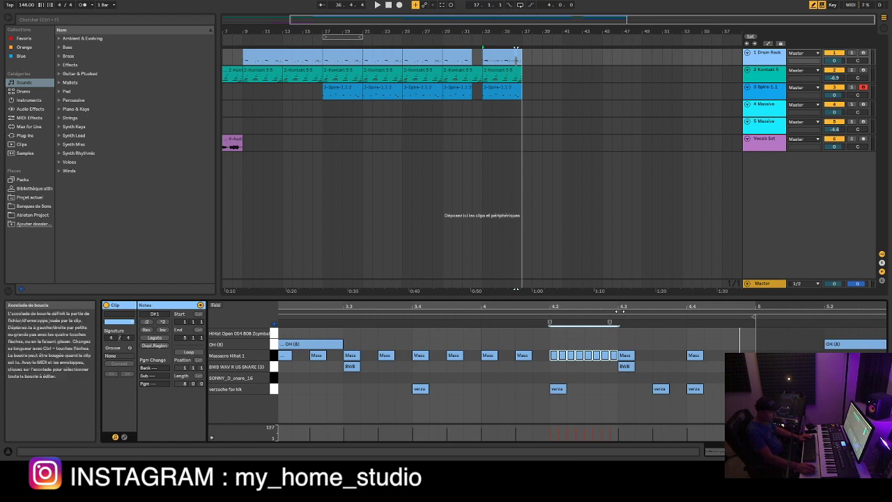
click(659, 355)
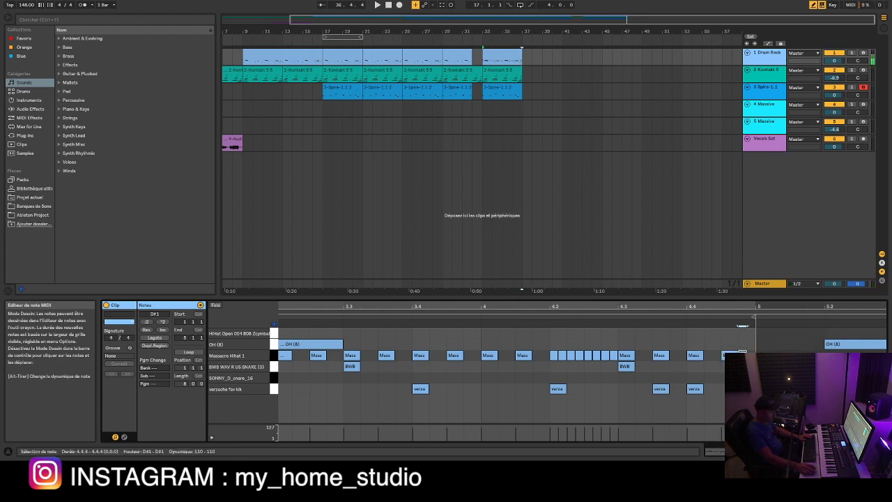
drag(609, 306, 544, 307)
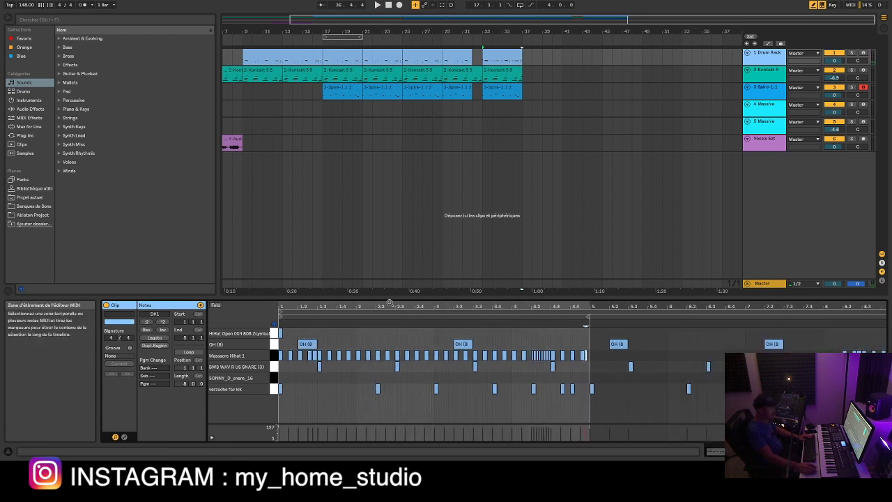
Step: Loop bars 33 to 37 for playback and add an extra Massacre Hihat 1 hit at 2.1.2 in the Drum Rack clip
click(503, 55)
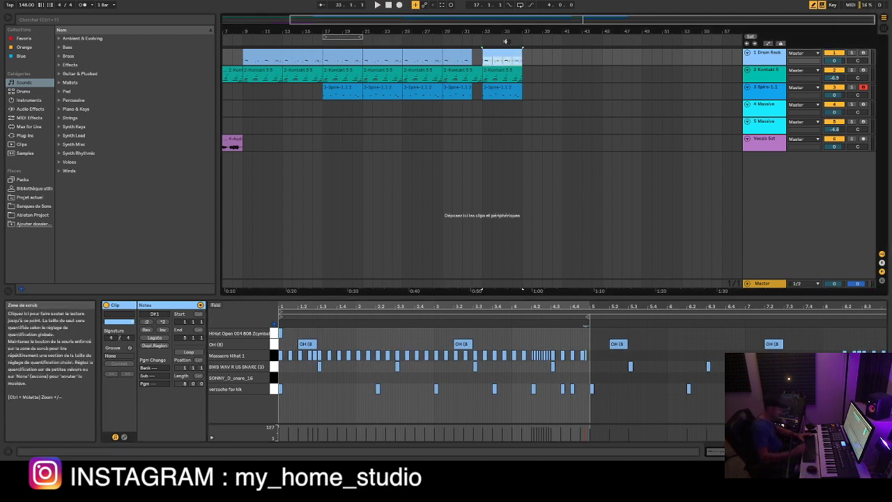
key(space)
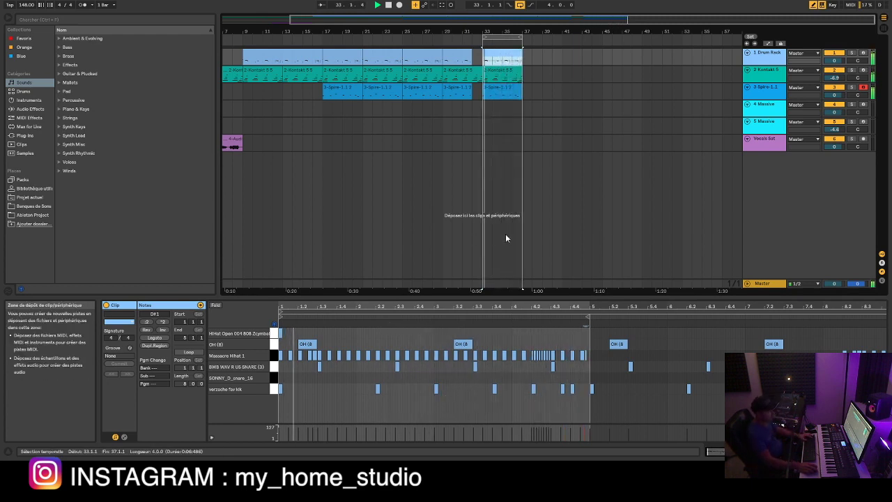
drag(507, 32, 508, 84)
key(space)
key(space)
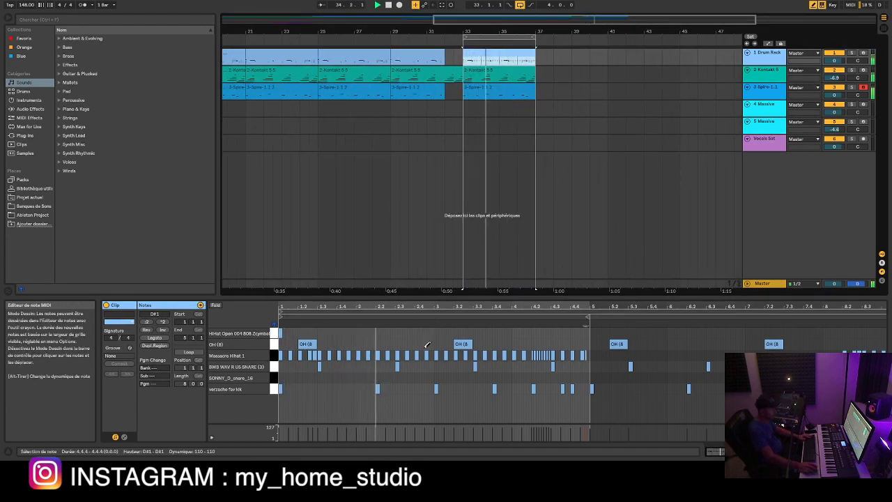
key(space)
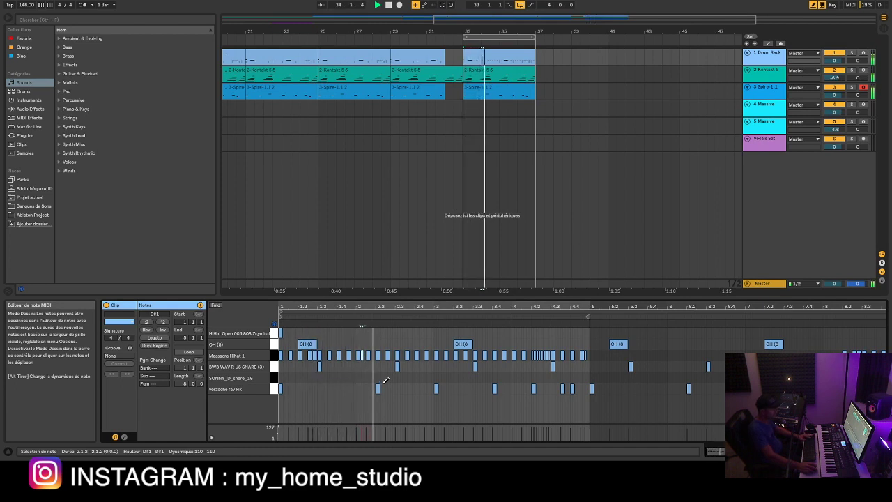
Step: Duplicate the Drum Rack, Kontakt and Spire clips of bars 33 to 37 to bar 37 and extend the loop to bar 41
shift+click(508, 97)
key(ctrl+d)
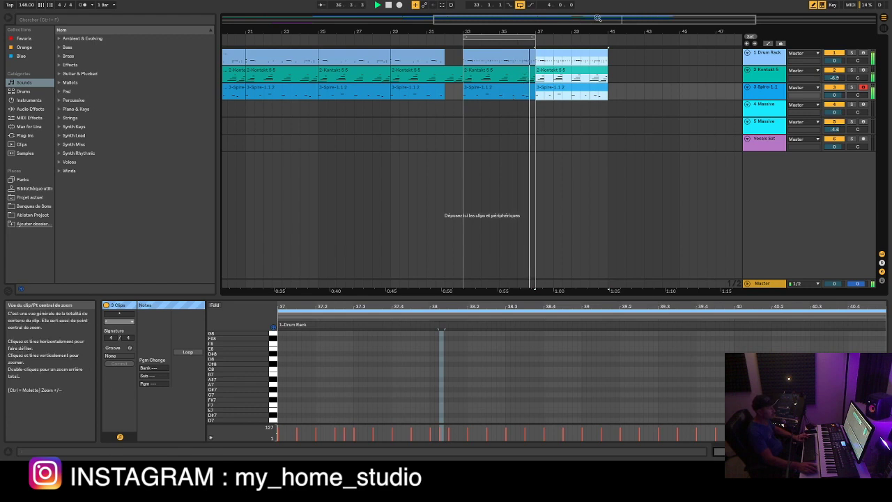
drag(535, 36, 606, 38)
key(space)
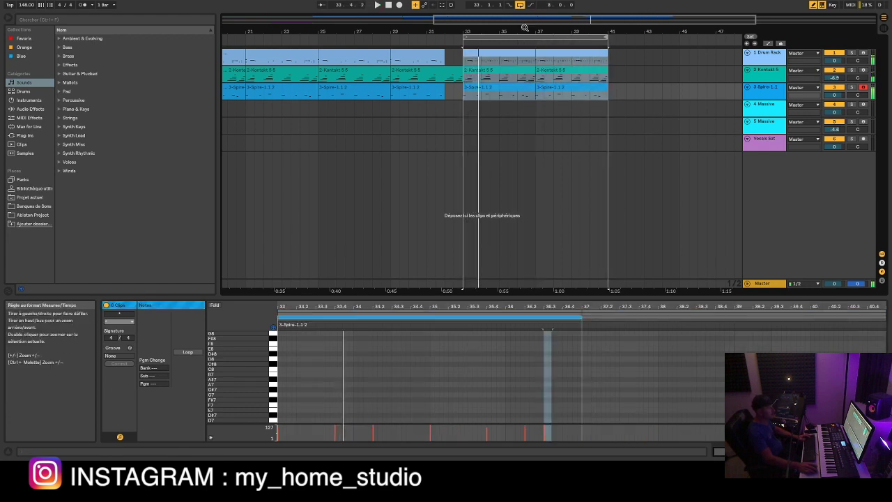
Step: Arm the 4 Massive track and record a chord part from about bar 29 to bar 37
click(767, 124)
click(759, 131)
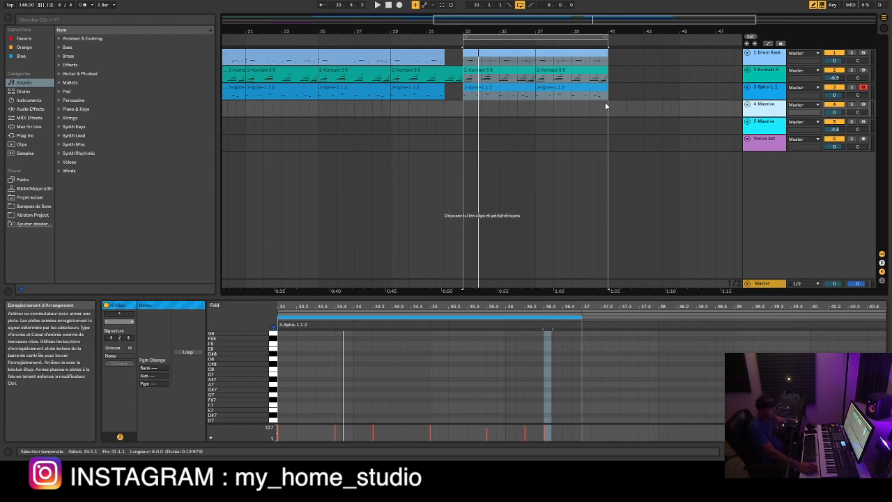
click(480, 110)
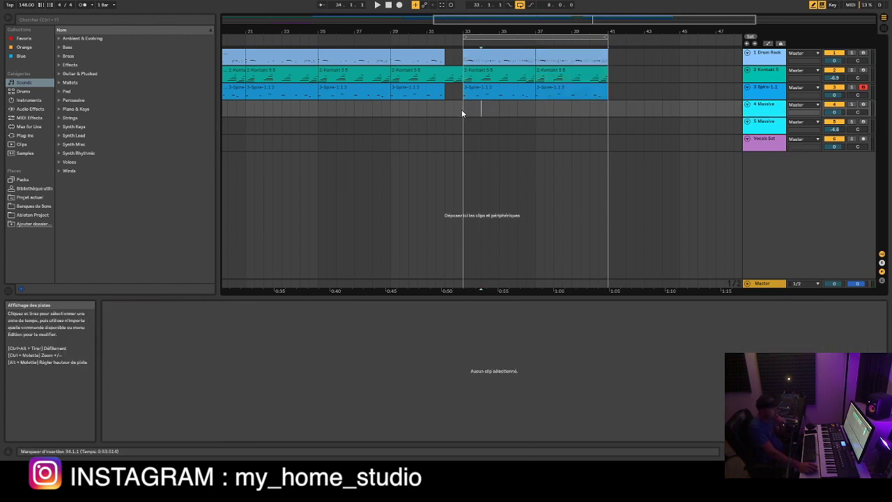
click(863, 105)
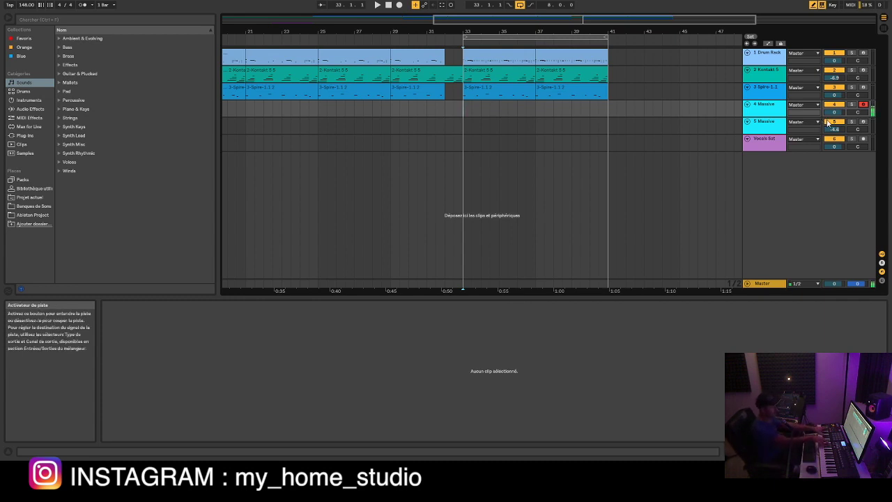
key(space)
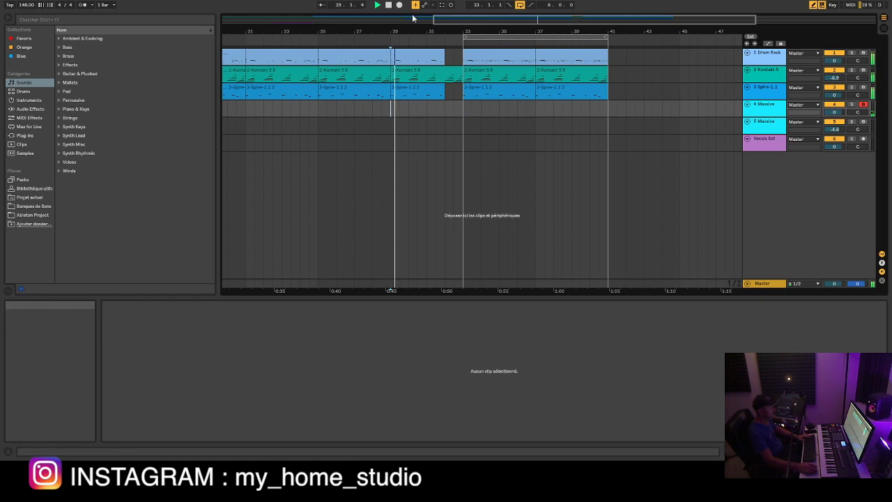
click(399, 5)
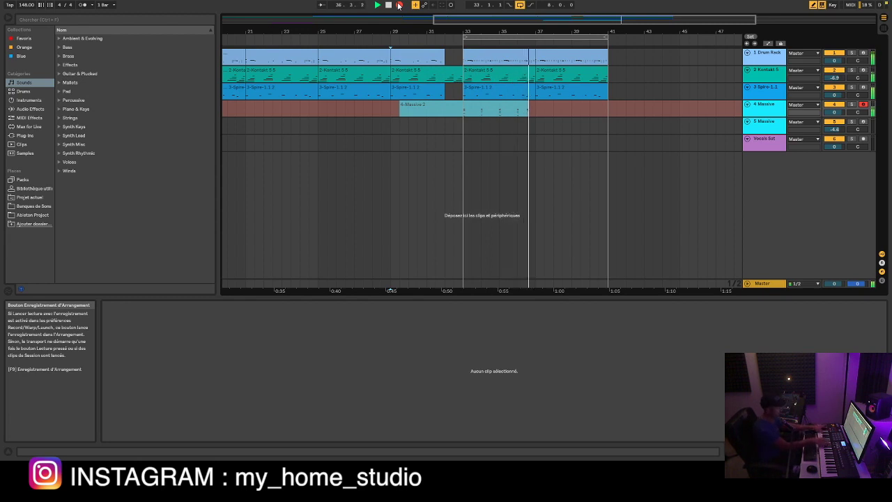
key(space)
Step: Trim the start of the recorded 4 Massive clip to bar 33 and align its late E2 note with the first chord
click(506, 107)
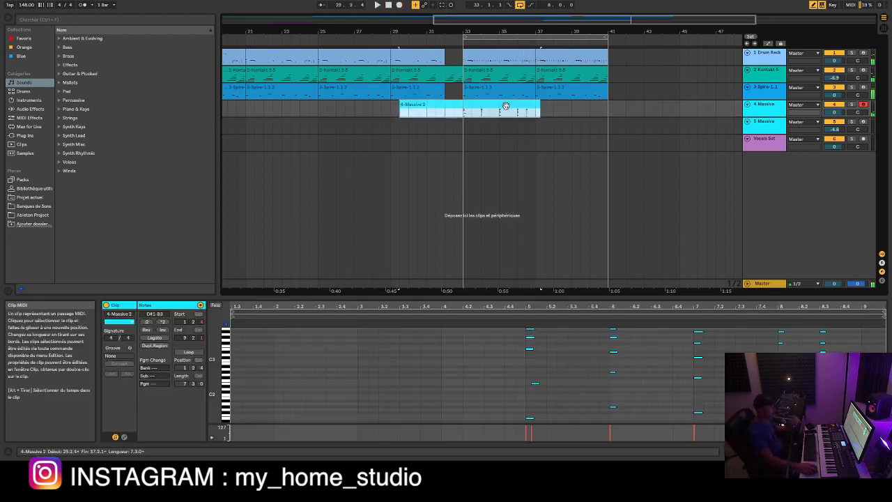
drag(400, 107, 463, 106)
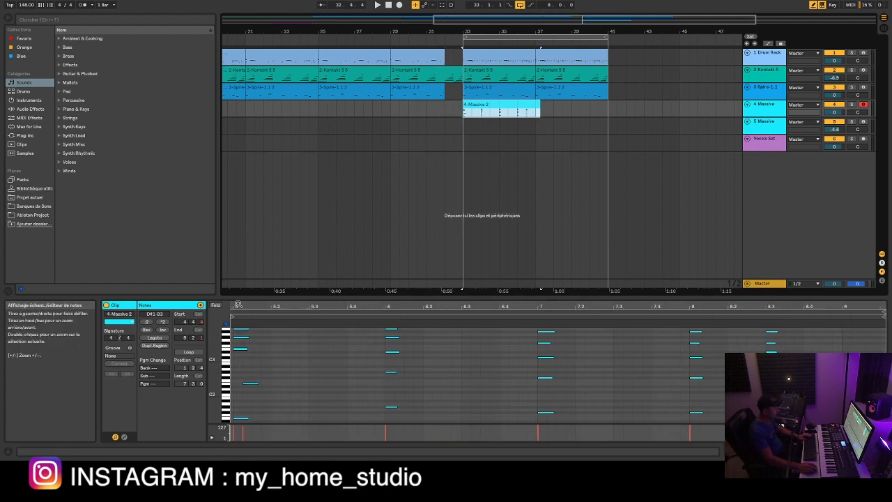
drag(239, 307, 292, 336)
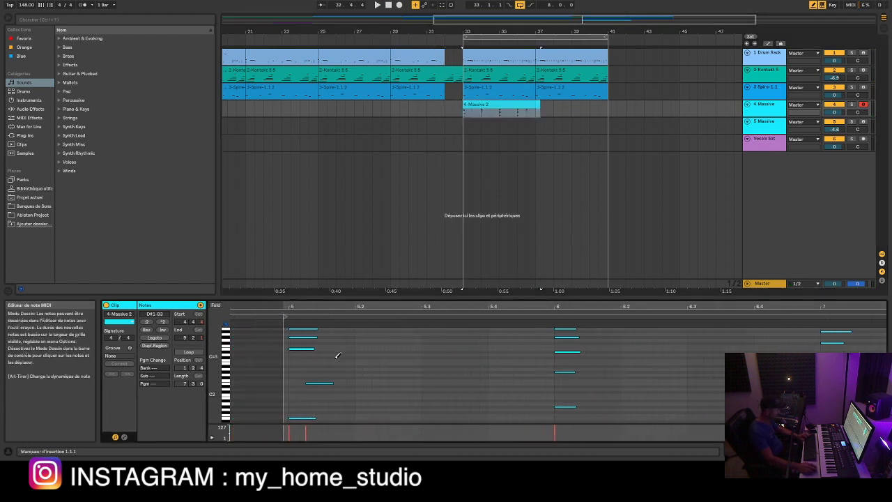
key(b)
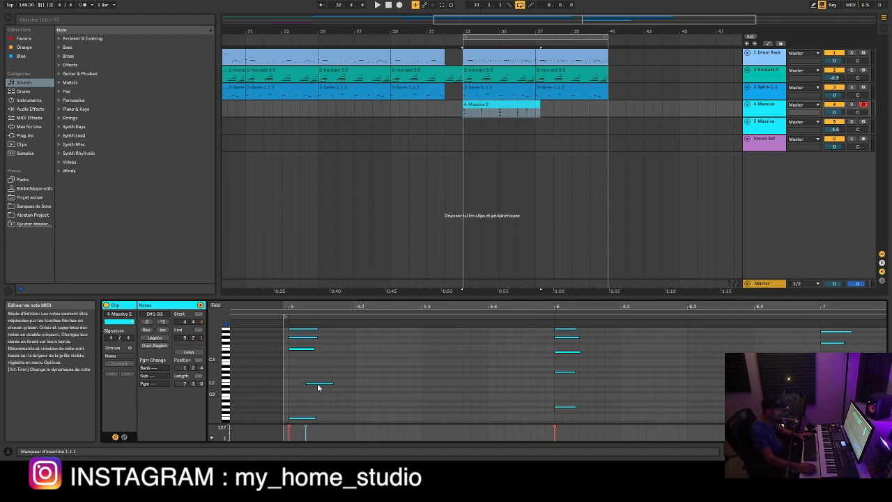
drag(317, 387, 308, 391)
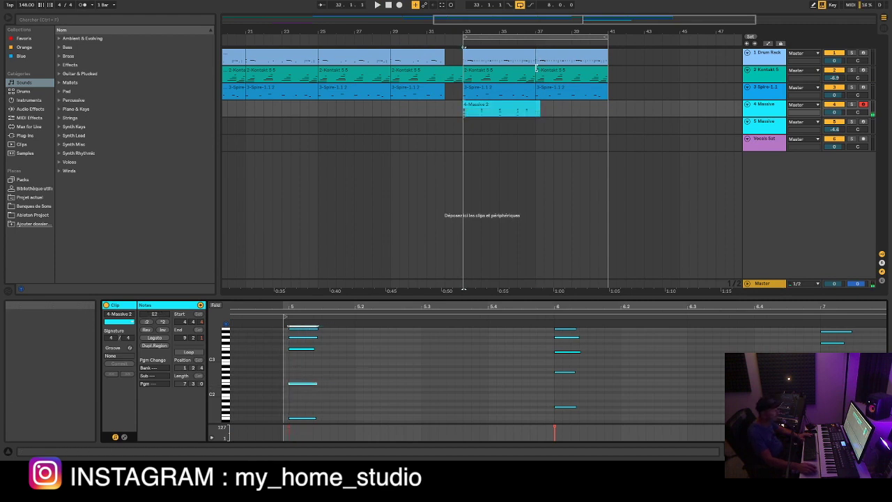
Step: Trim the 4 Massive clip's end to bar 37, duplicate it to fill bars 37 to 41, and play from bar 33
drag(539, 110, 534, 108)
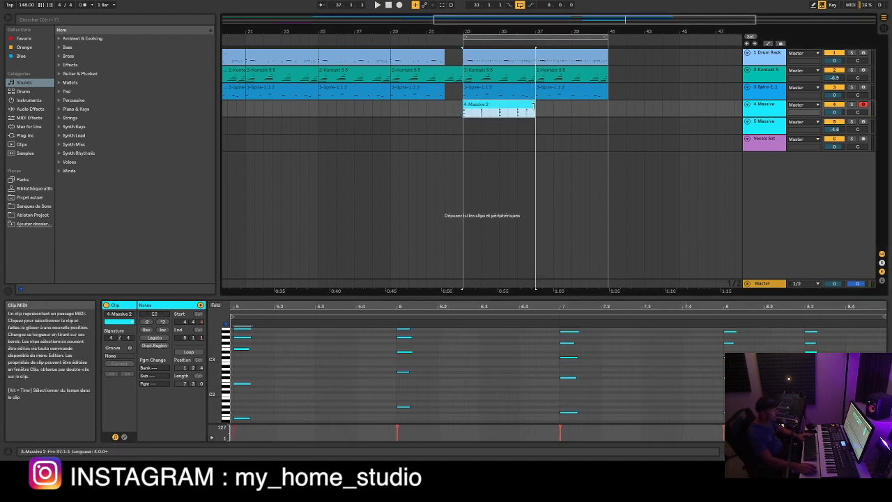
key(ctrl+d)
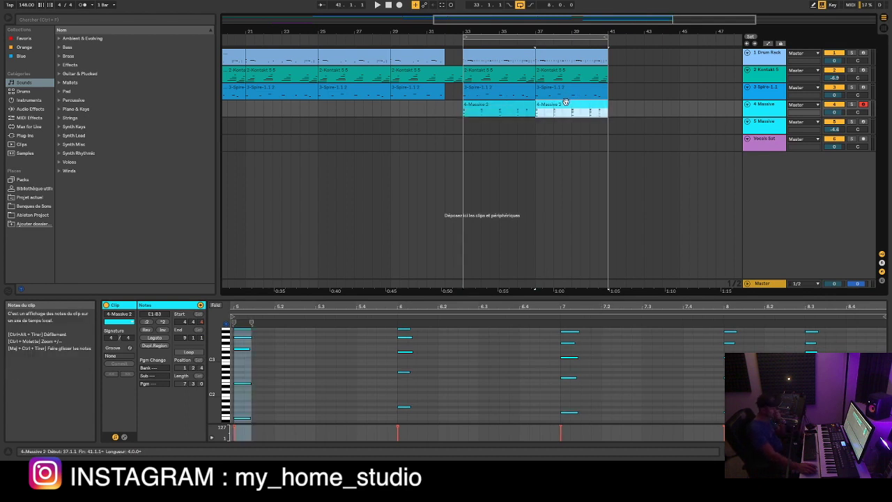
drag(532, 29, 490, 21)
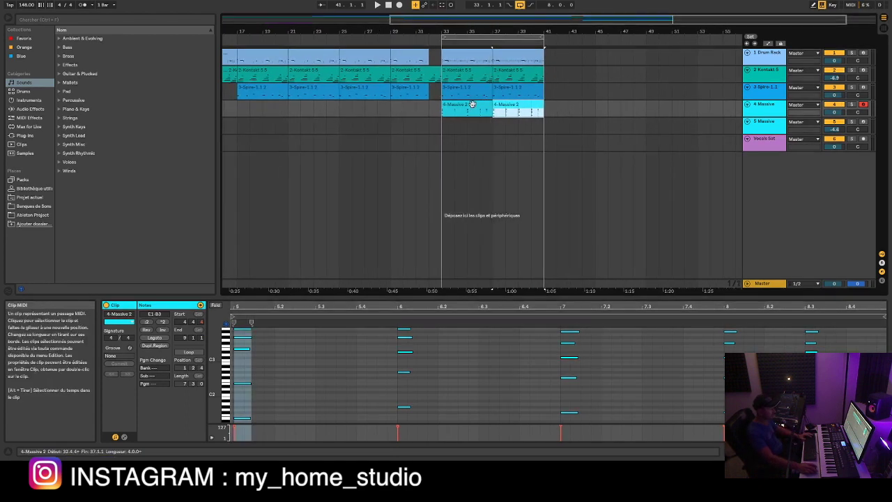
click(471, 103)
key(space)
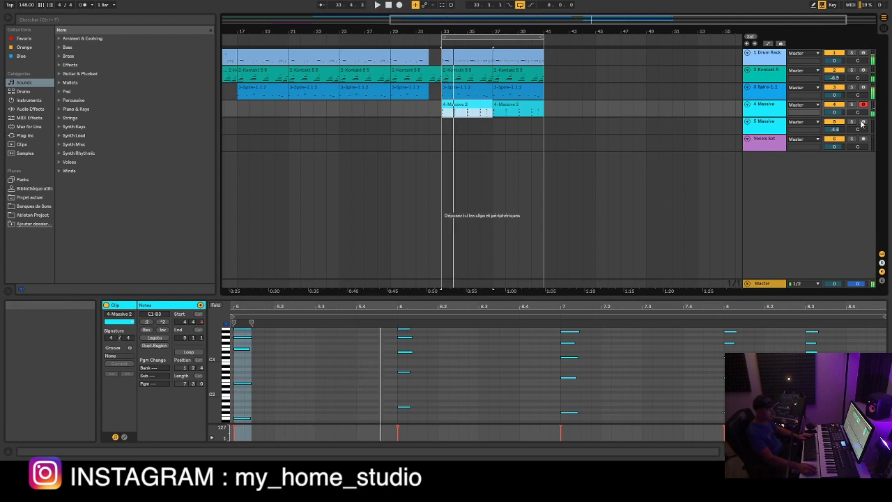
Step: Arm the 5 Massive track, rehearse over the loop from bar 33, and record a single-note part from about bar 31 to bar 37
key(Down)
click(444, 128)
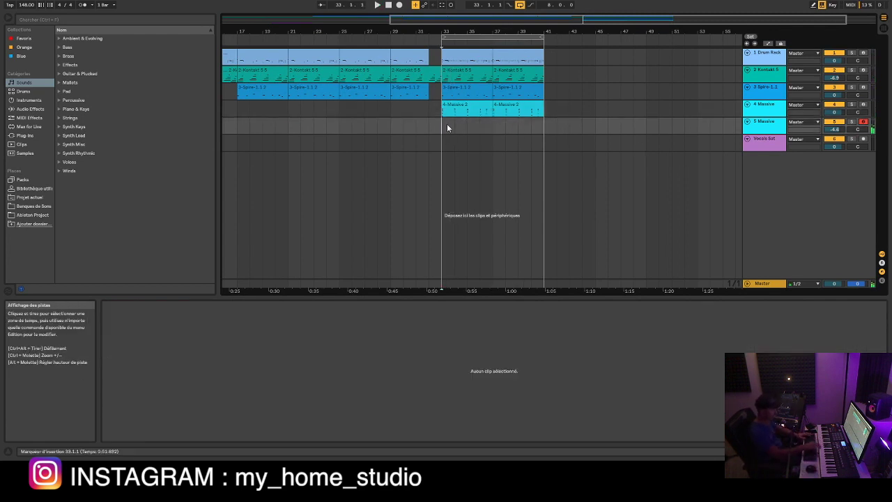
key(space)
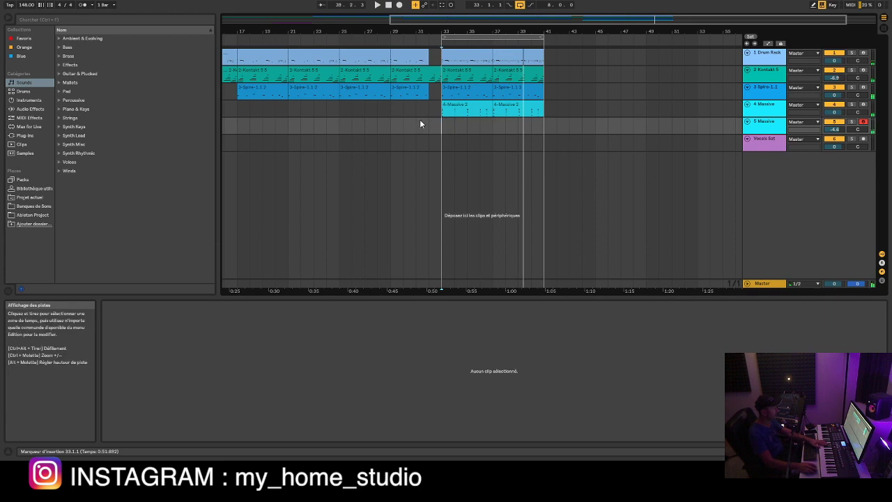
key(space)
click(400, 5)
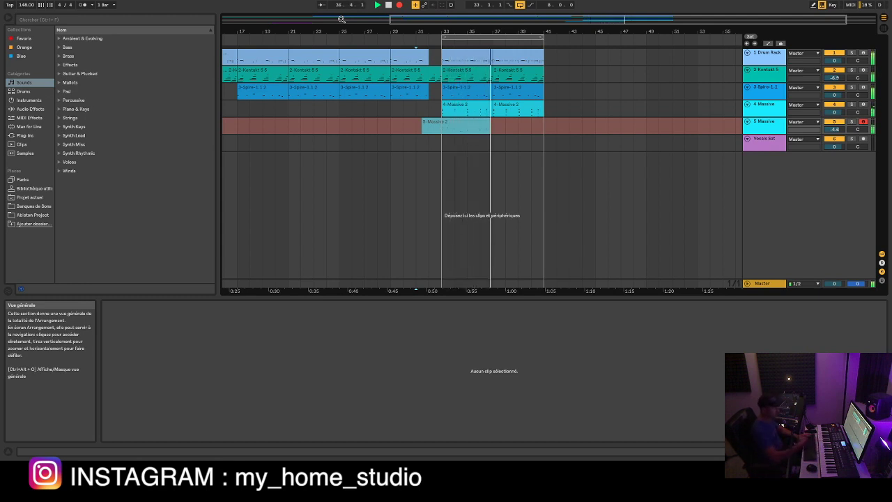
click(388, 5)
Step: Trim the 5 Massive clip's start to bar 33, duplicate it, and shorten the copy to end at bar 41
drag(424, 122, 442, 122)
key(ctrl+d)
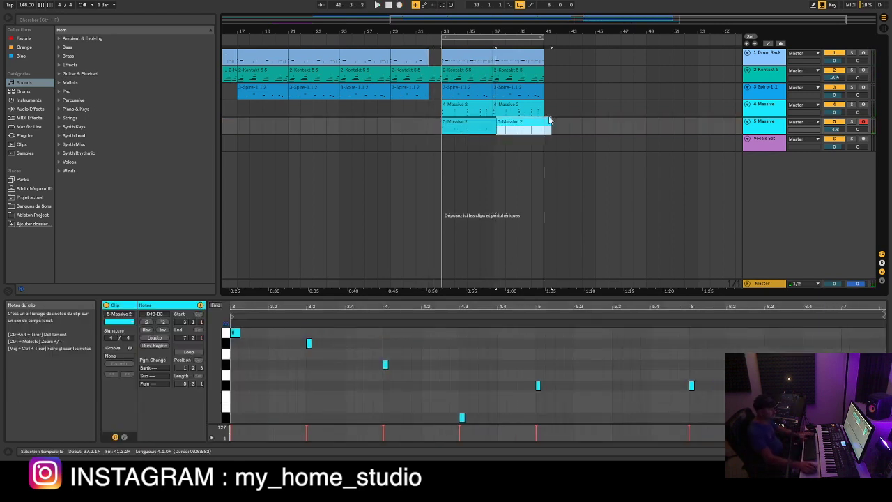
drag(551, 124, 546, 124)
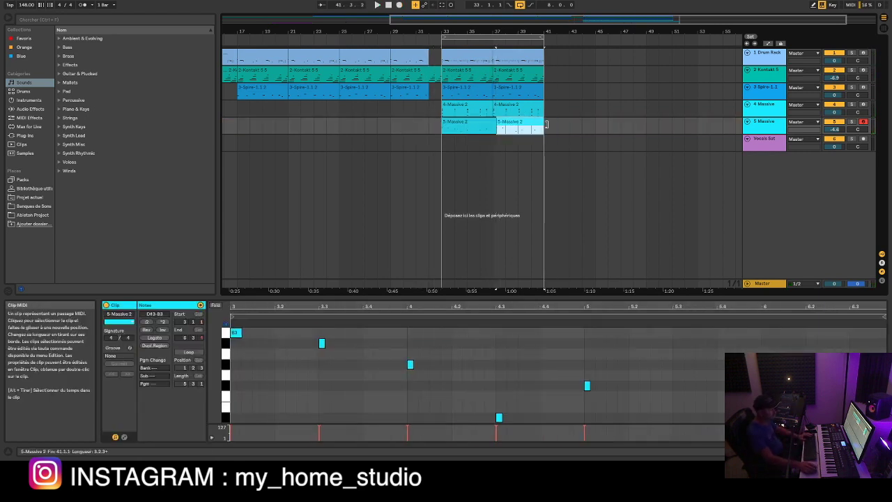
click(478, 129)
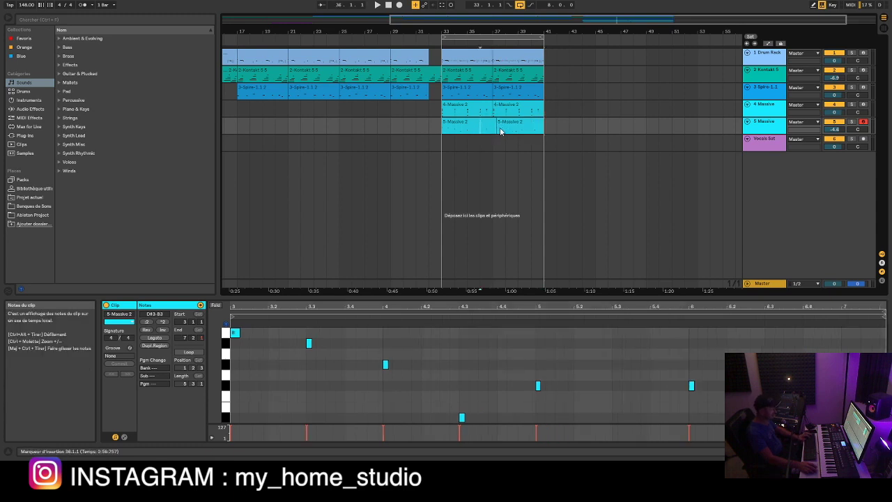
Step: Replace the second 5 Massive clip with a duplicate of the first, ended at bar 37, and audition the join into bar 33
click(499, 131)
key(Delete)
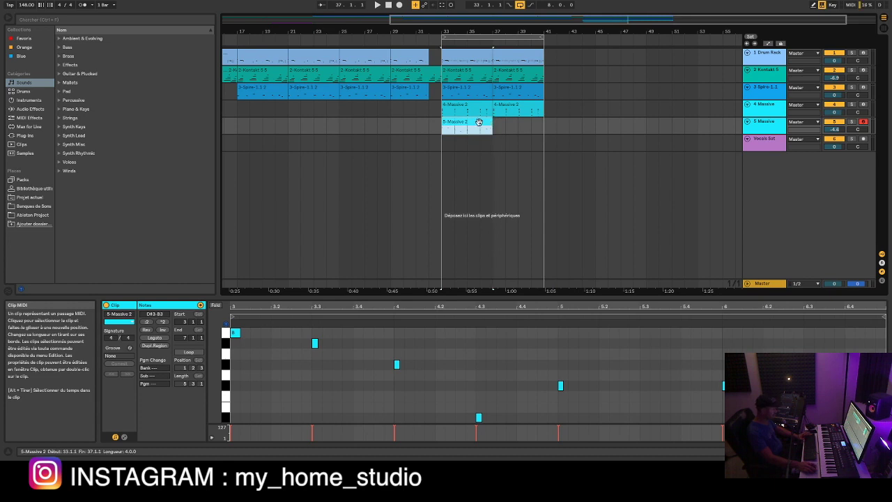
key(ctrl+d)
click(418, 124)
key(space)
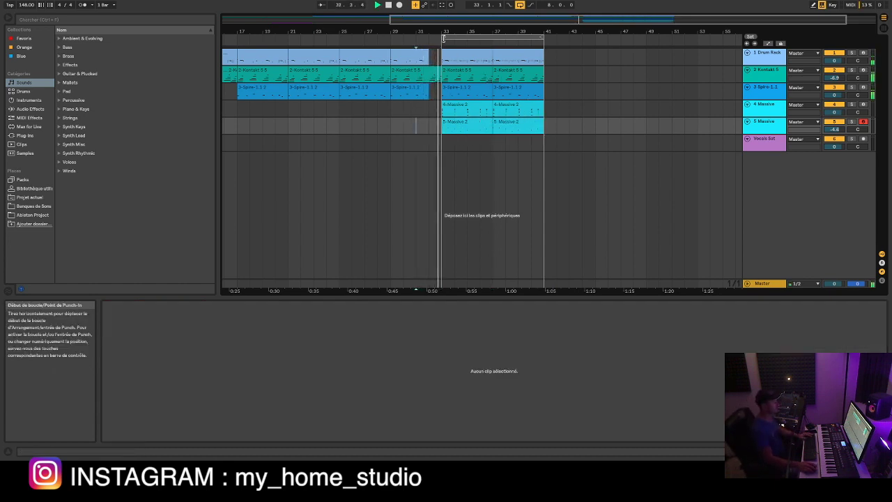
key(space)
Step: Extend the Drum Rack clip's start back to 32.4, fill that beat with a hi-hat roll, and play it
drag(436, 30, 482, 58)
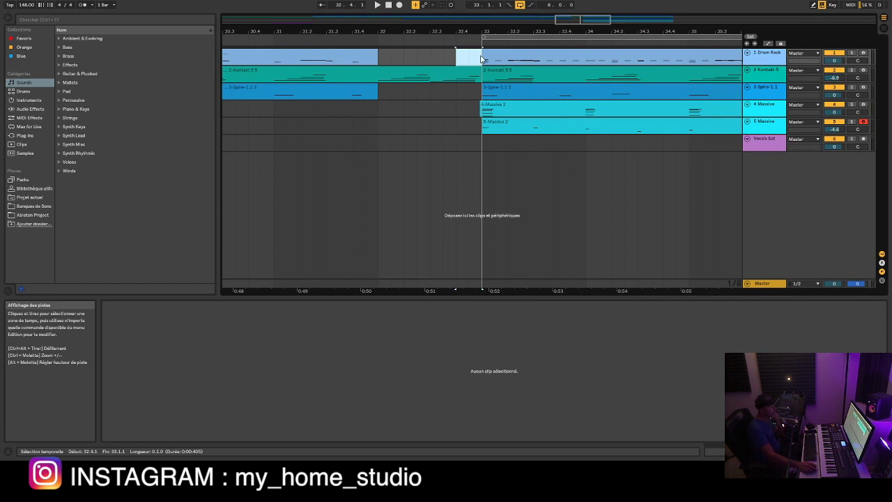
click(482, 59)
drag(482, 59, 457, 56)
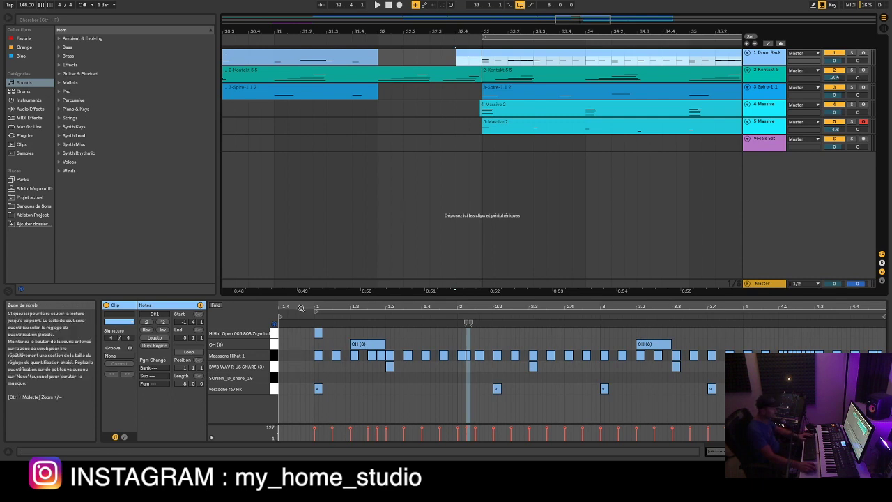
drag(301, 307, 290, 381)
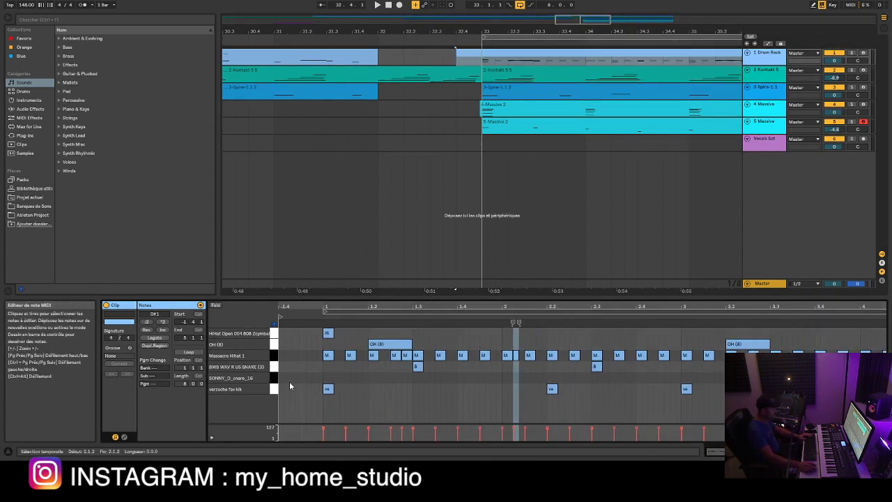
key(b)
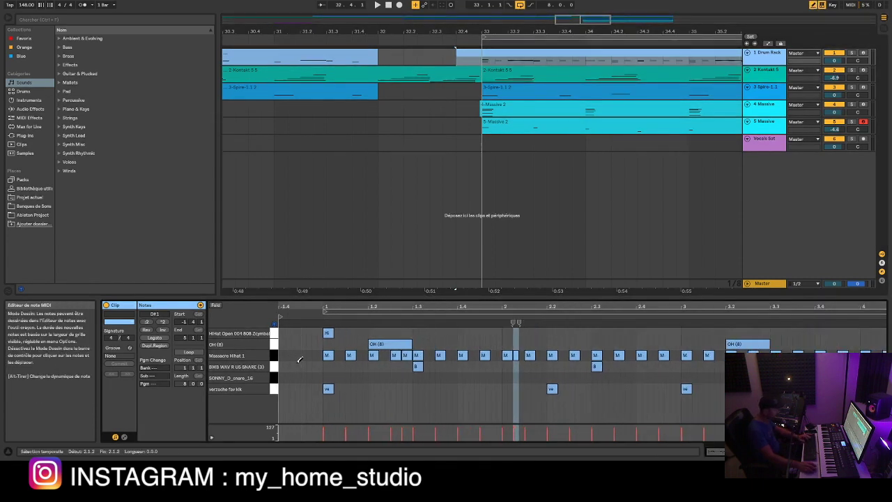
drag(284, 354, 312, 353)
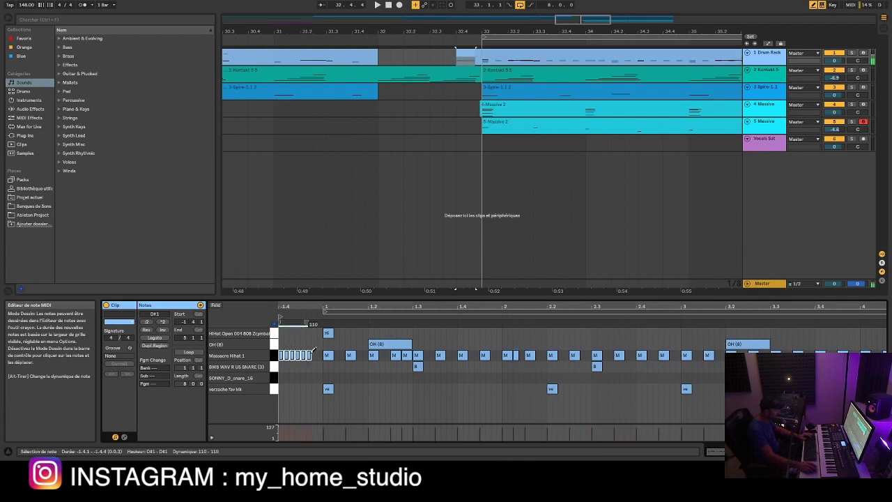
key(space)
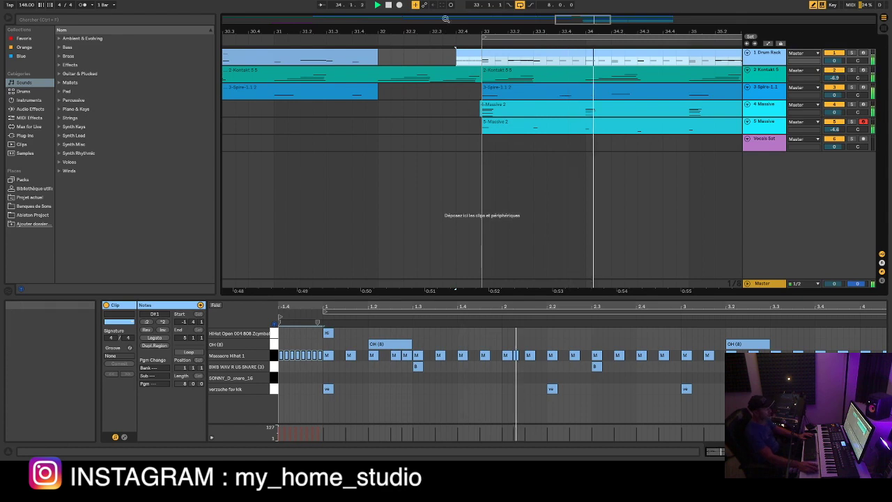
Step: Duplicate bars 33 to 41 of all five instrument tracks to fill bars 41 to 49, and extend the loop to bar 49
drag(480, 31, 590, 8)
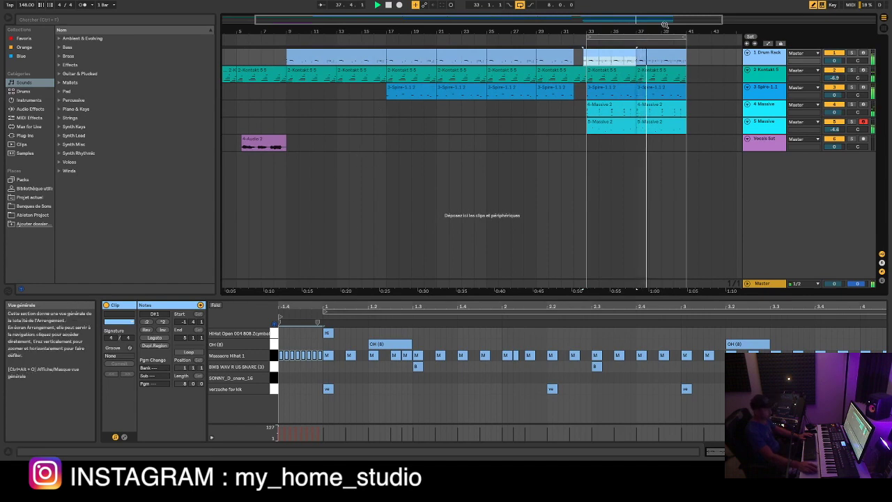
drag(662, 32, 529, 52)
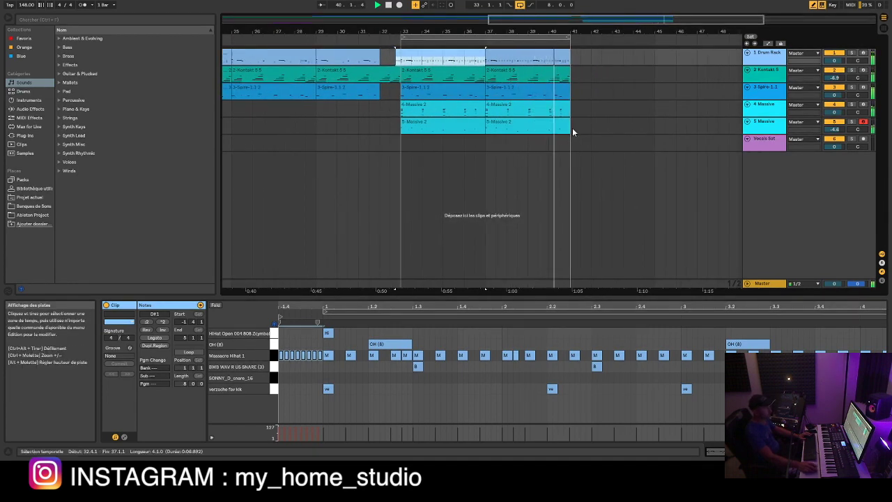
drag(570, 128, 399, 67)
key(ctrl+d)
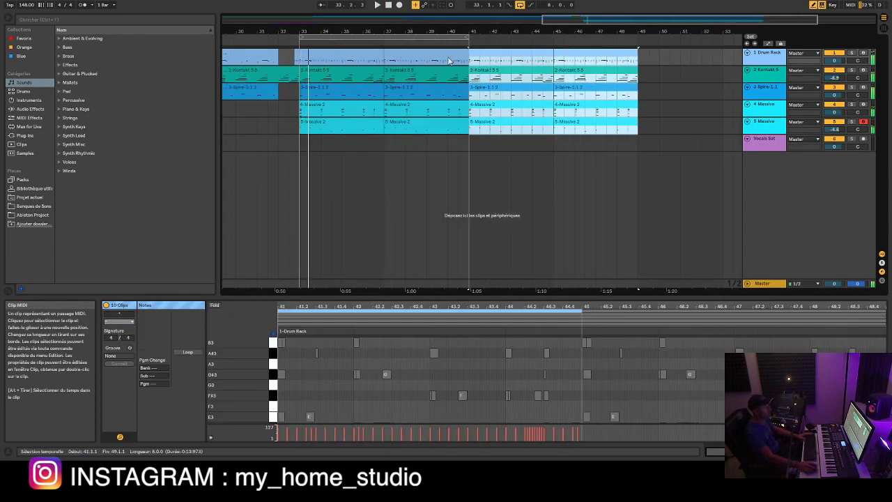
drag(468, 37, 637, 37)
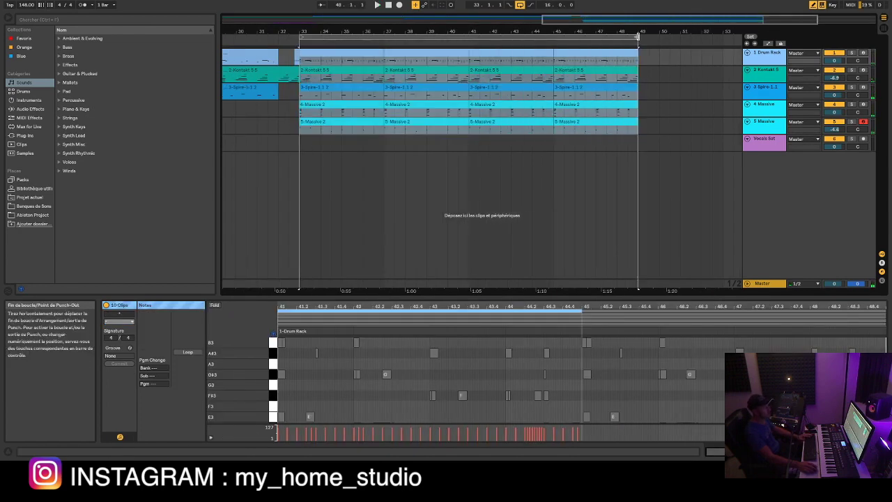
Step: Duplicate bars 9 to 49 of the five instrument tracks so the arrangement runs to bar 89
drag(467, 33, 574, 20)
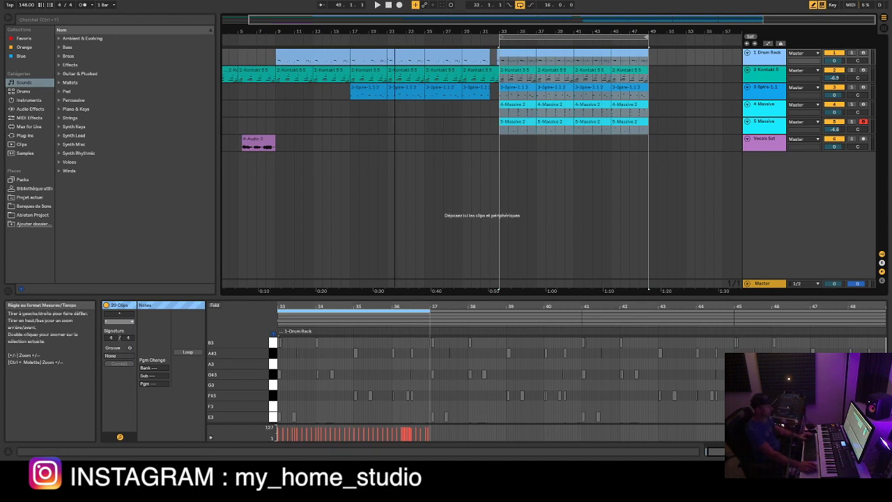
drag(393, 32, 409, 28)
drag(652, 132, 302, 43)
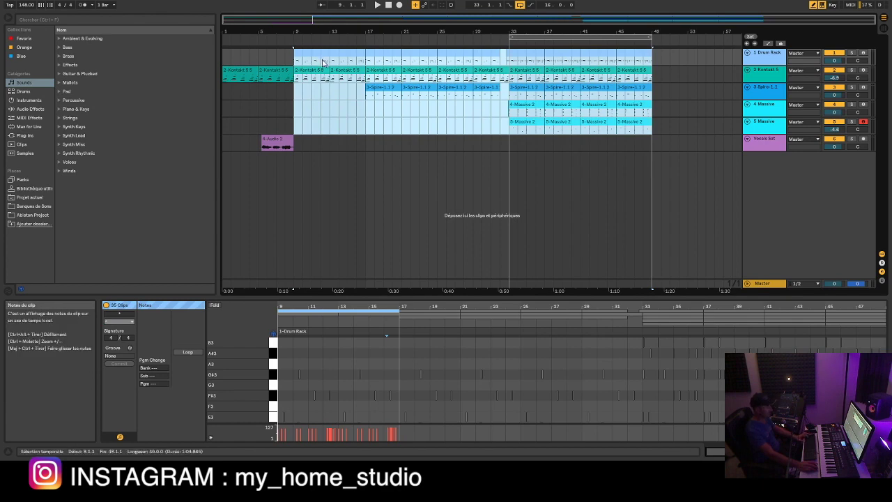
key(ctrl+d)
drag(436, 29, 396, 149)
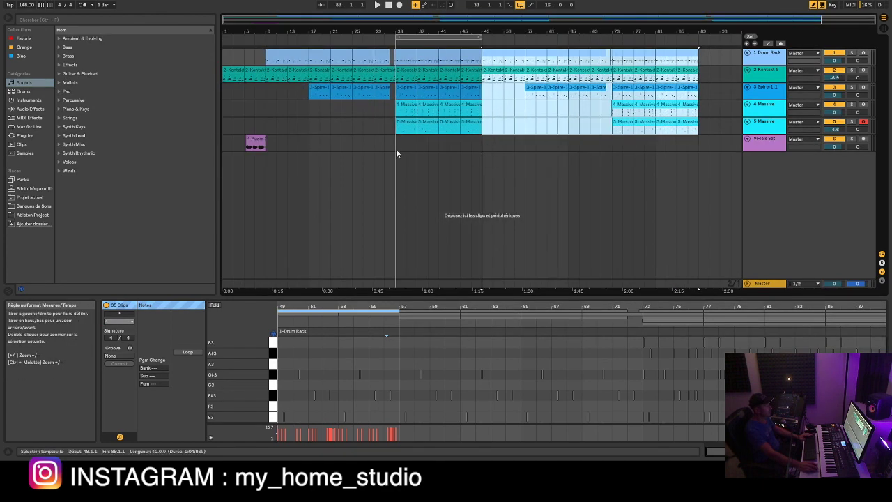
click(634, 139)
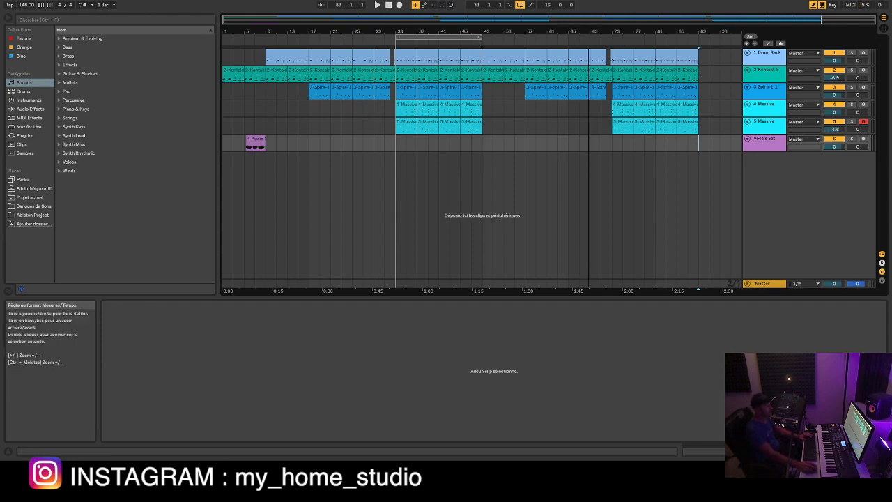
mouse_move(590, 29)
mouse_down()
mouse_move(588, 70)
mouse_move(517, 97)
mouse_move(590, 42)
mouse_up()
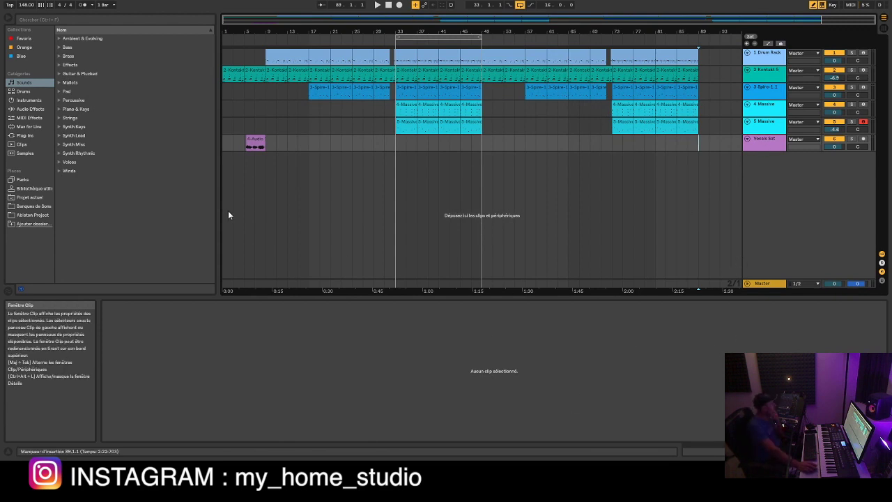
Step: Play the arrangement from bar 1 and stretch the loop to span bars 1 to 89
click(234, 73)
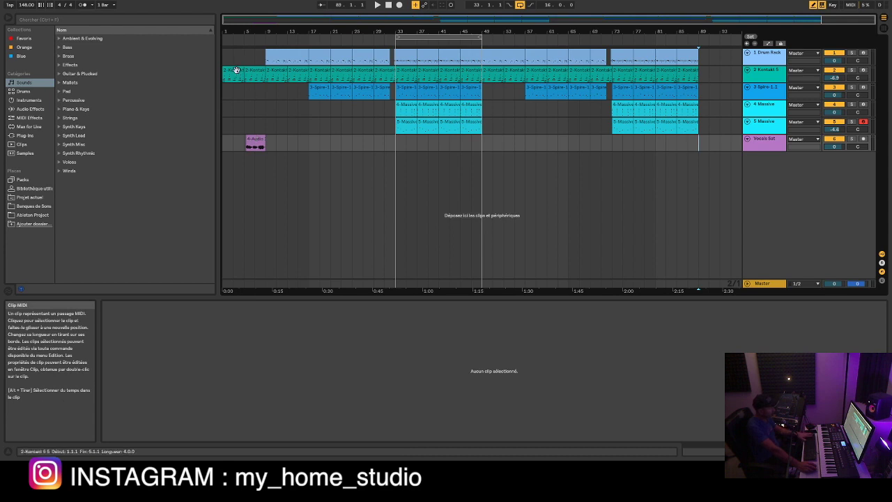
key(space)
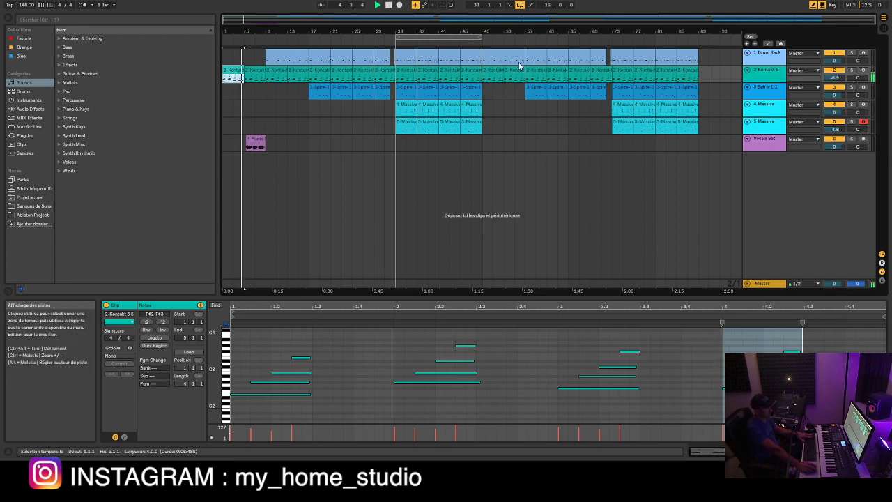
drag(393, 41, 224, 36)
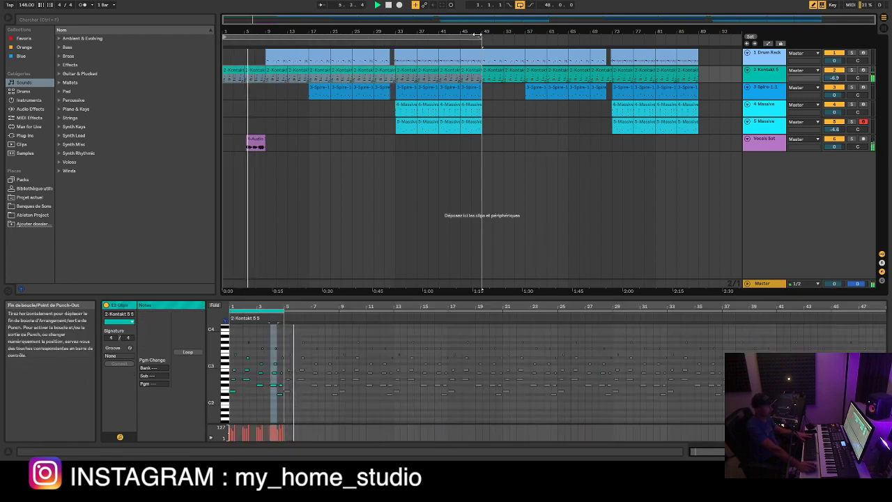
drag(486, 37, 698, 36)
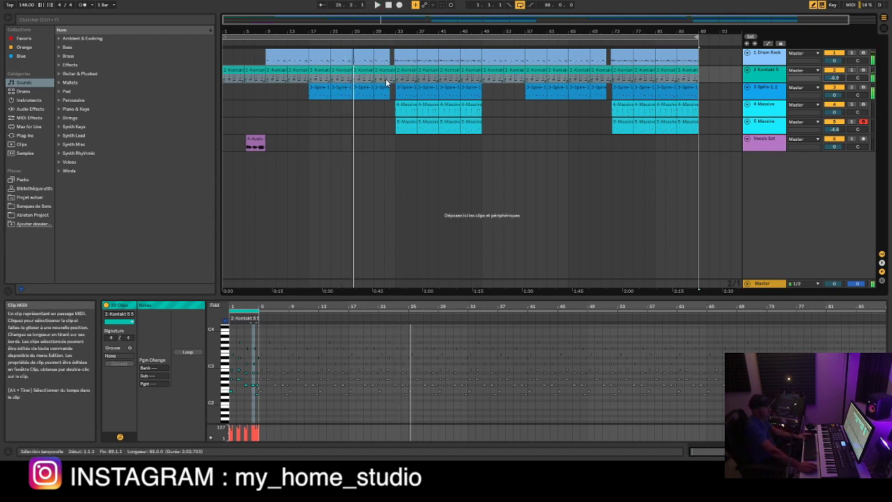
Step: Restart playback from bar 32 to listen to the transition into the section with the Massive parts
key(space)
key(space)
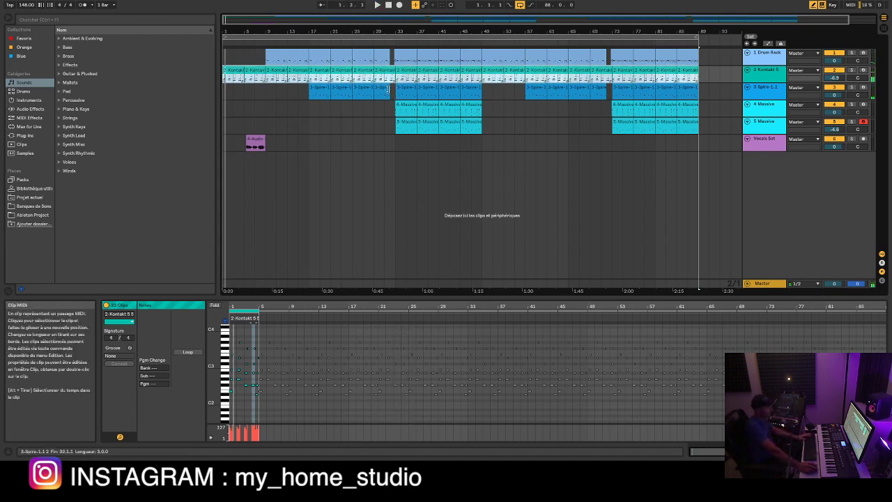
click(392, 94)
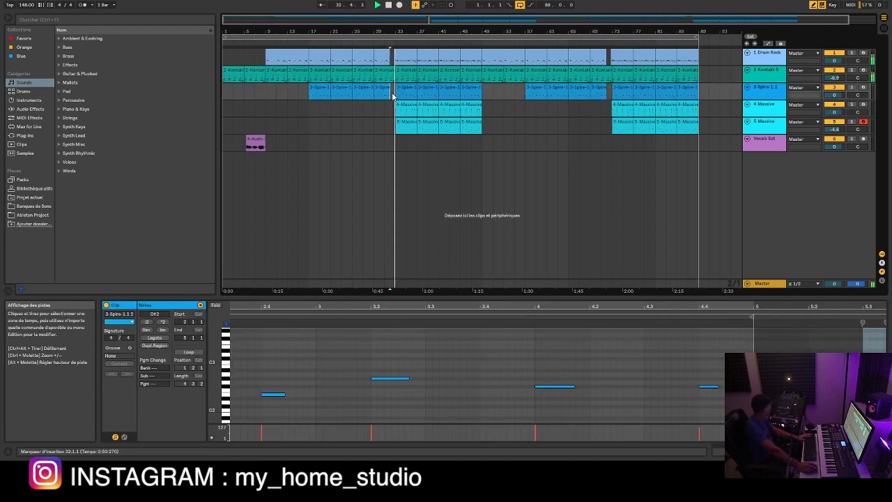